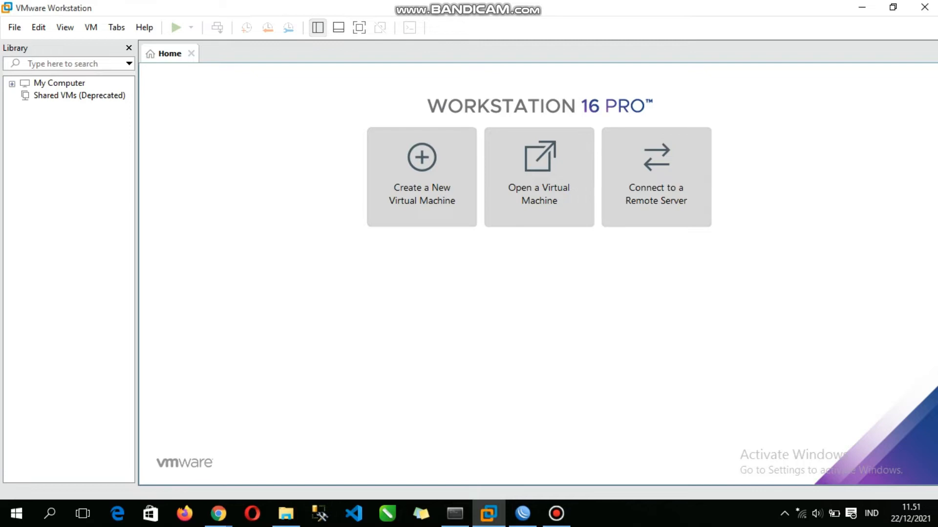
Step: Check the MikroTik disc images in the APK SMT 3 folder and the WinBox Loader, returning to VMware Workstation
{"action": "left_click", "coordinate": [286, 513]}
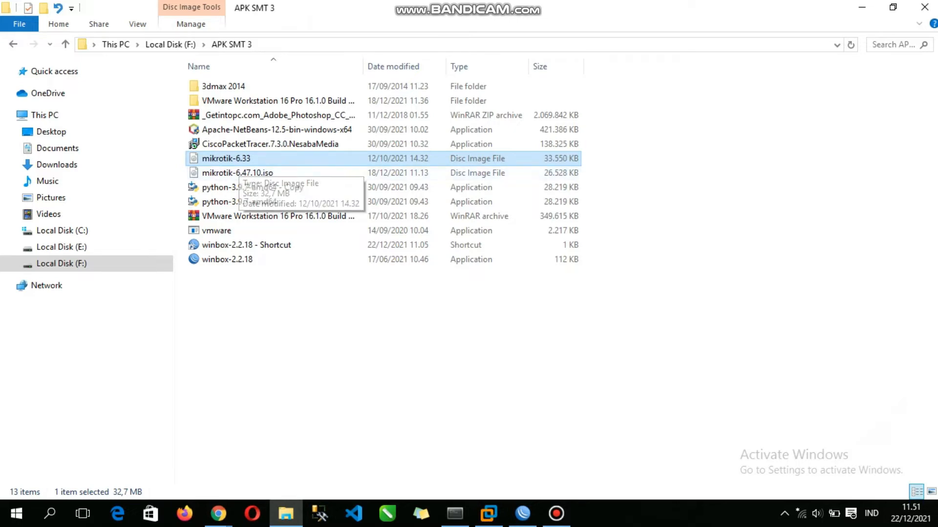
{"action": "left_click", "coordinate": [523, 513]}
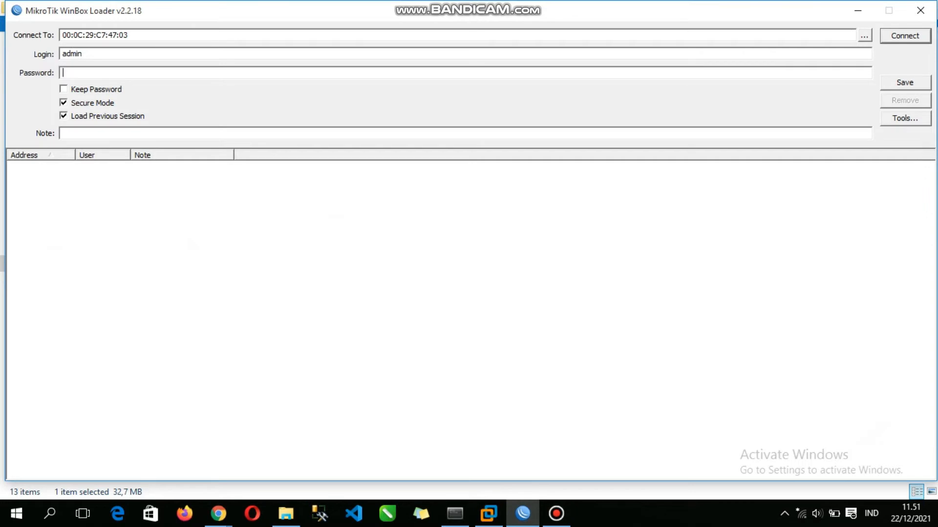
{"action": "mouse_move", "coordinate": [522, 513]}
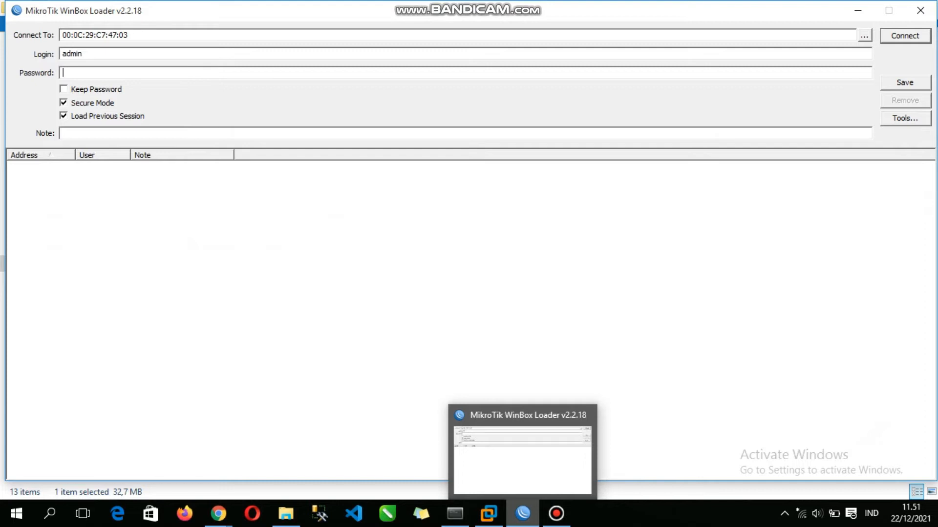
{"action": "left_click", "coordinate": [523, 513]}
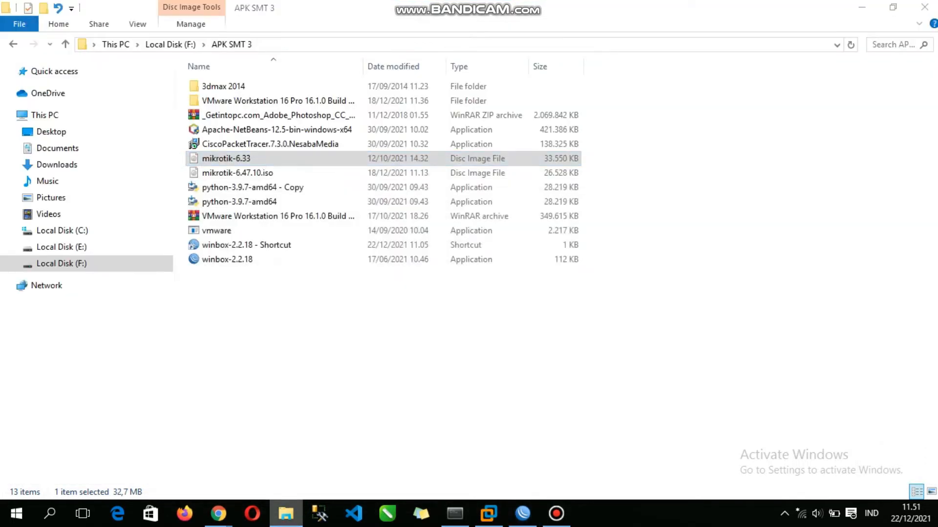
{"action": "left_click", "coordinate": [489, 513]}
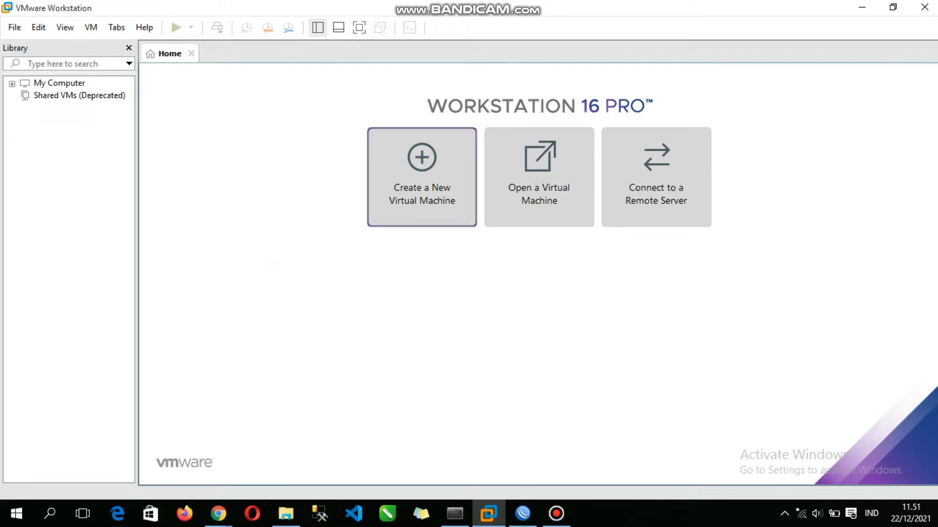
Step: Start a new virtual machine with the Custom (advanced) configuration and Workstation 16.x hardware compatibility
{"action": "left_click", "coordinate": [422, 177]}
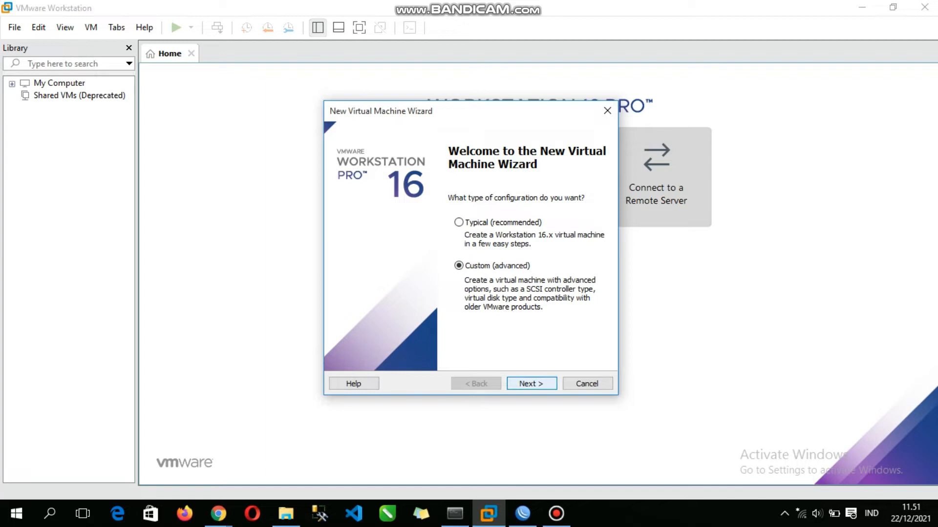
{"action": "key", "text": "Return"}
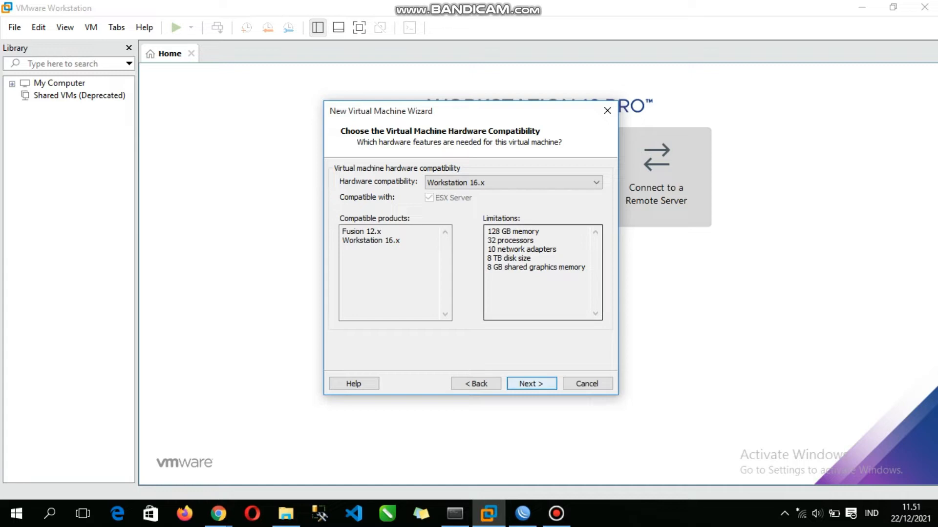
{"action": "left_click", "coordinate": [513, 182]}
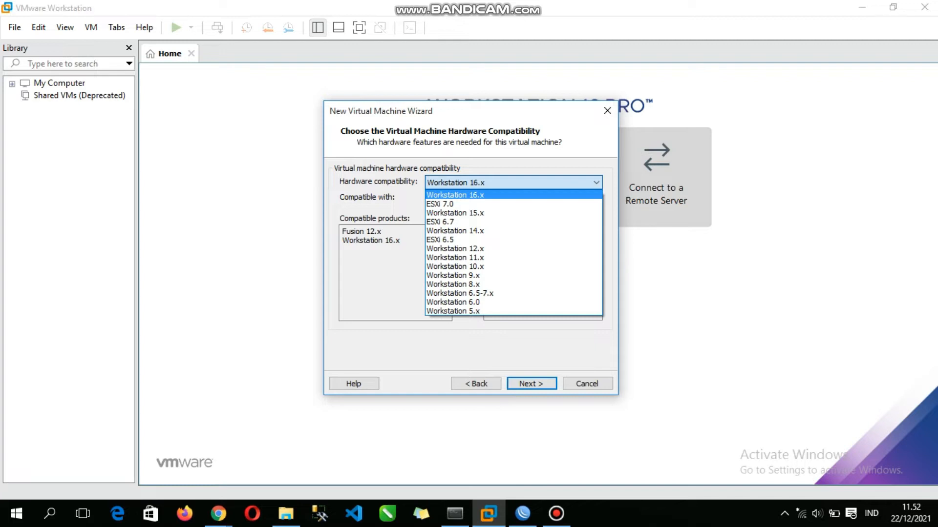
{"action": "left_click", "coordinate": [508, 194]}
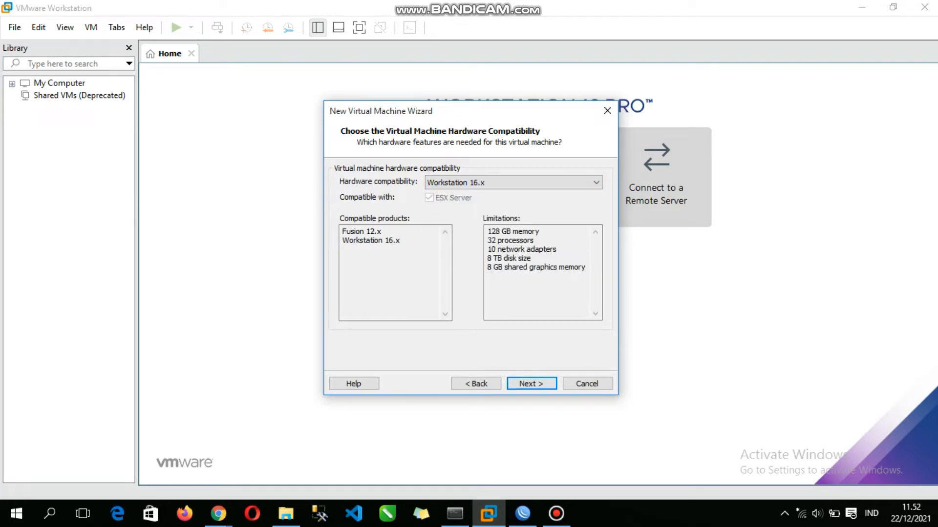
{"action": "left_click", "coordinate": [531, 383]}
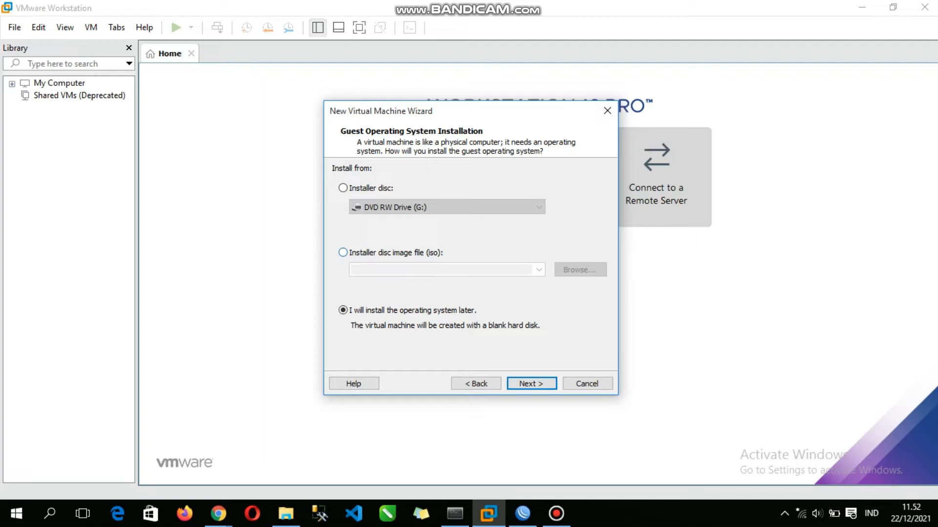
Step: Use mikrotik-6.33.iso from the APK SMT 3 folder as the installer image and accept Other as the guest operating system and version
{"action": "left_click", "coordinate": [343, 252]}
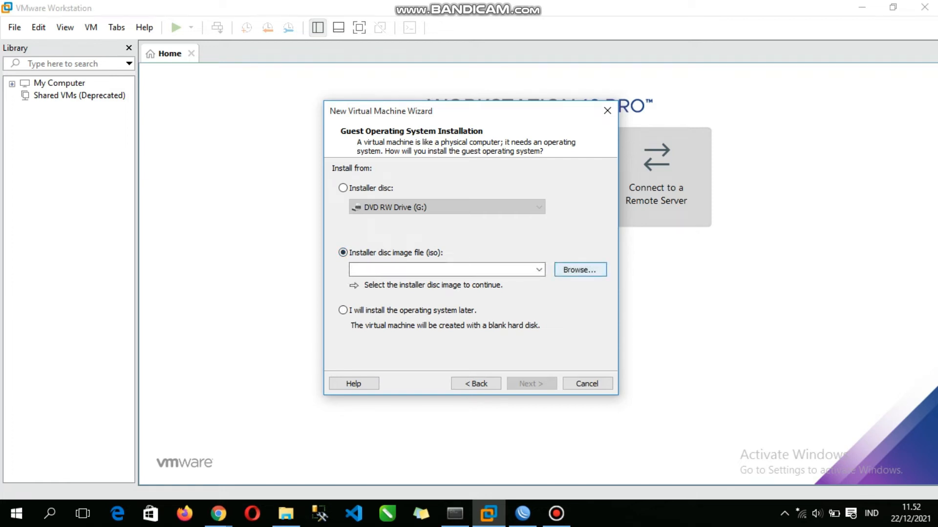
{"action": "left_click", "coordinate": [580, 269]}
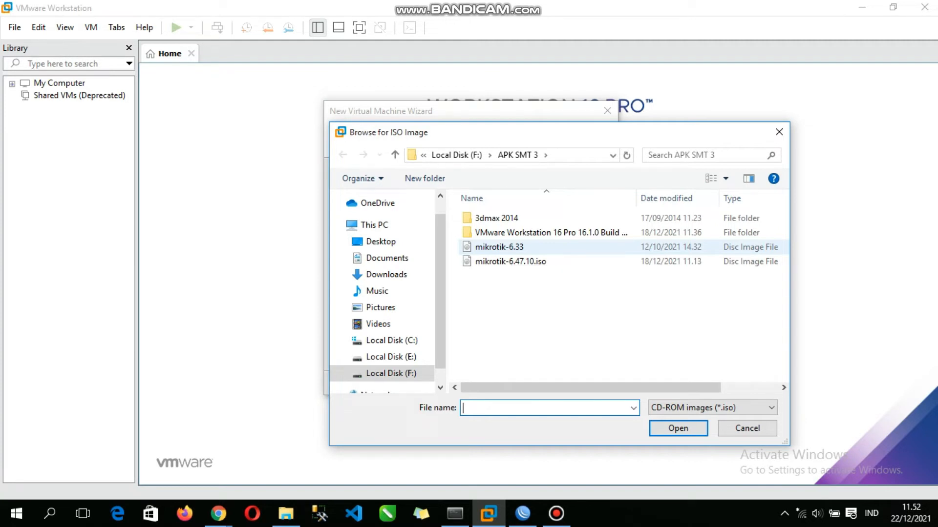
{"action": "left_click", "coordinate": [499, 248]}
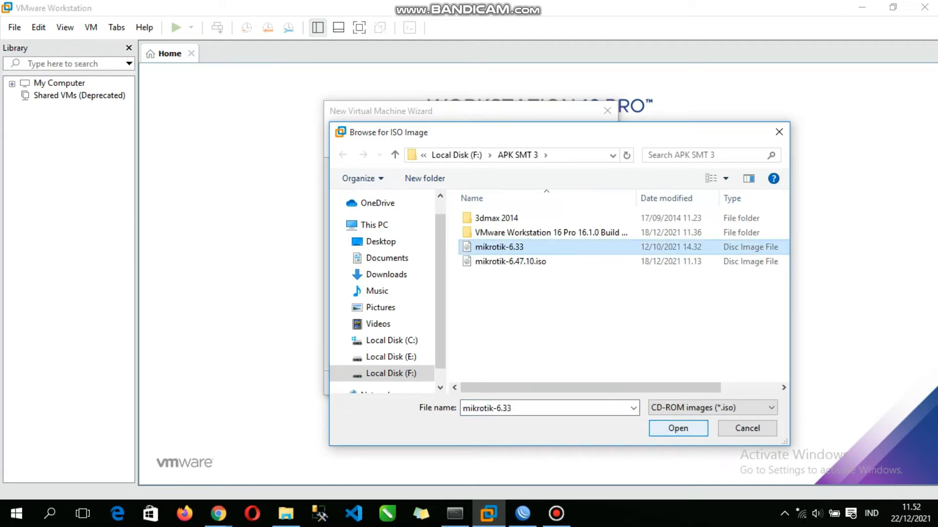
{"action": "left_click", "coordinate": [677, 428]}
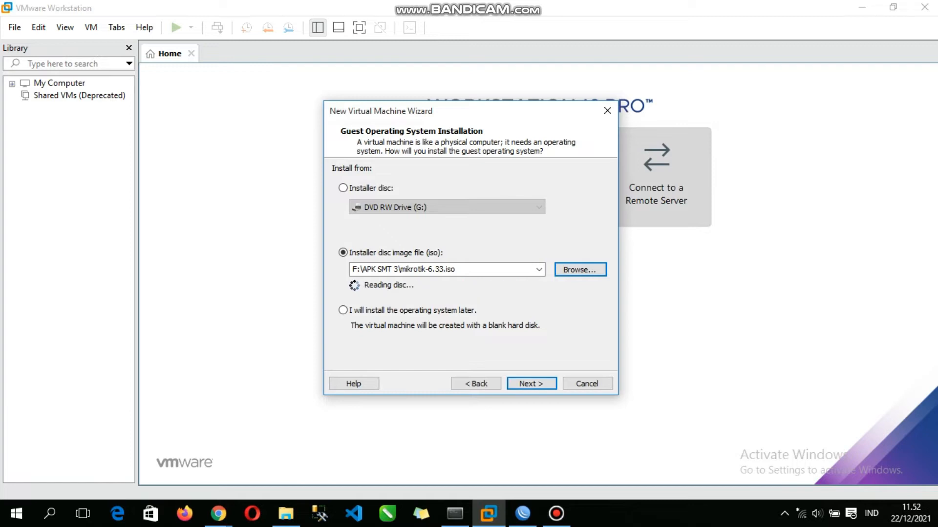
{"action": "key", "text": "Return"}
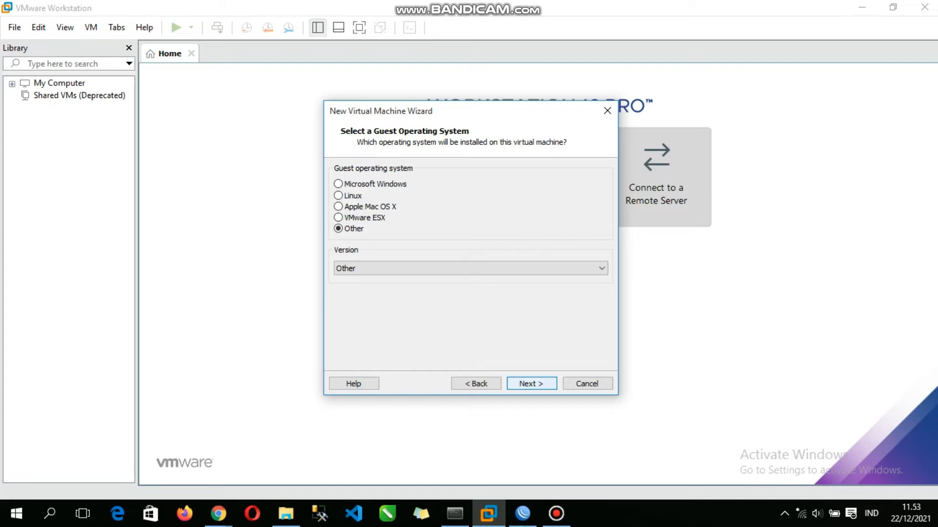
{"action": "key", "text": "Return"}
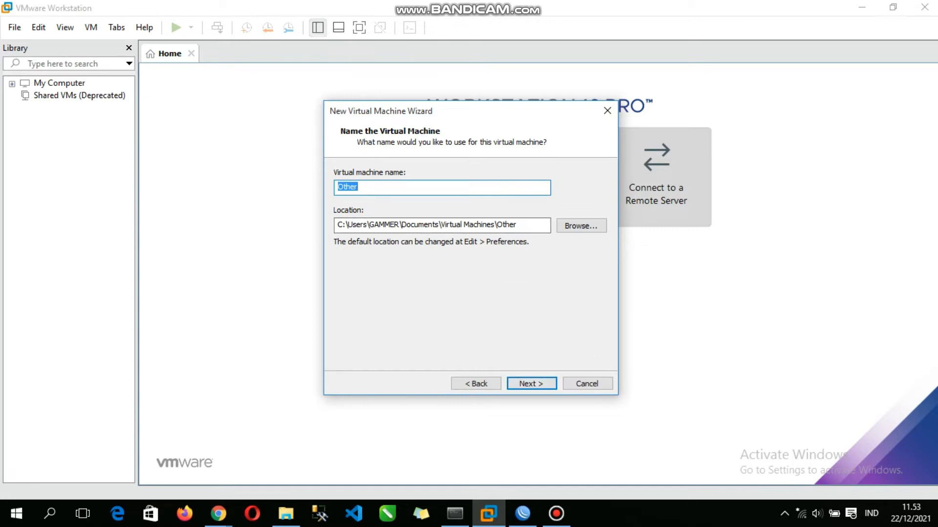
Step: Name the virtual machine with the student number and the student's full name, separated by an underscore
{"action": "key", "text": "BackSpace"}
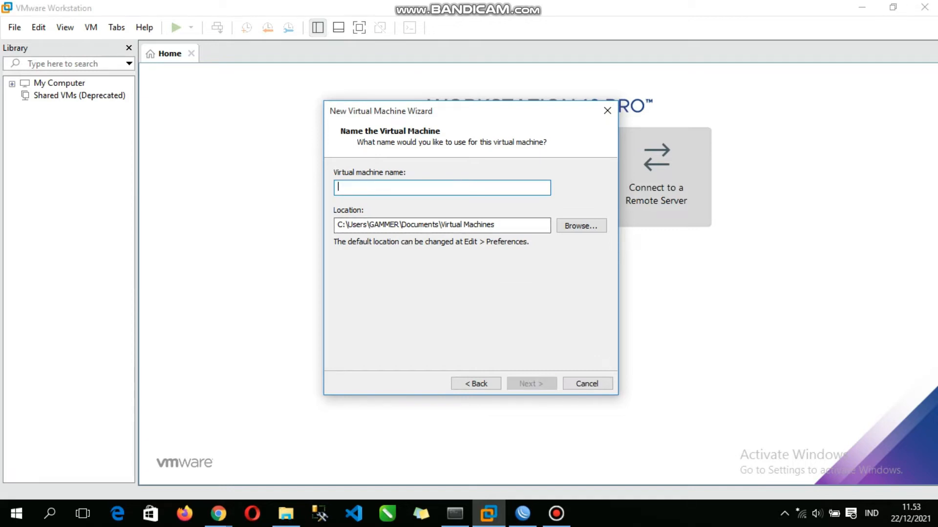
{"action": "type", "text": "E"}
{"action": "key", "text": "BackSpace"}
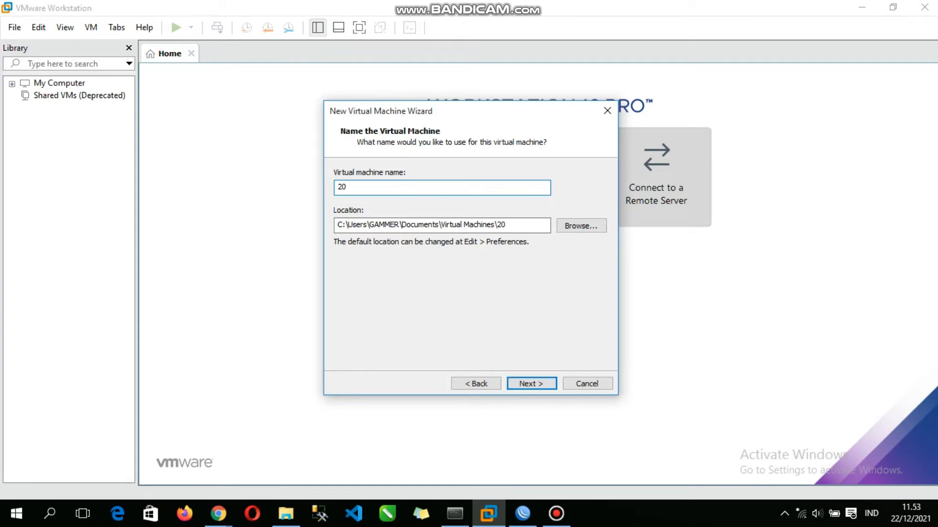
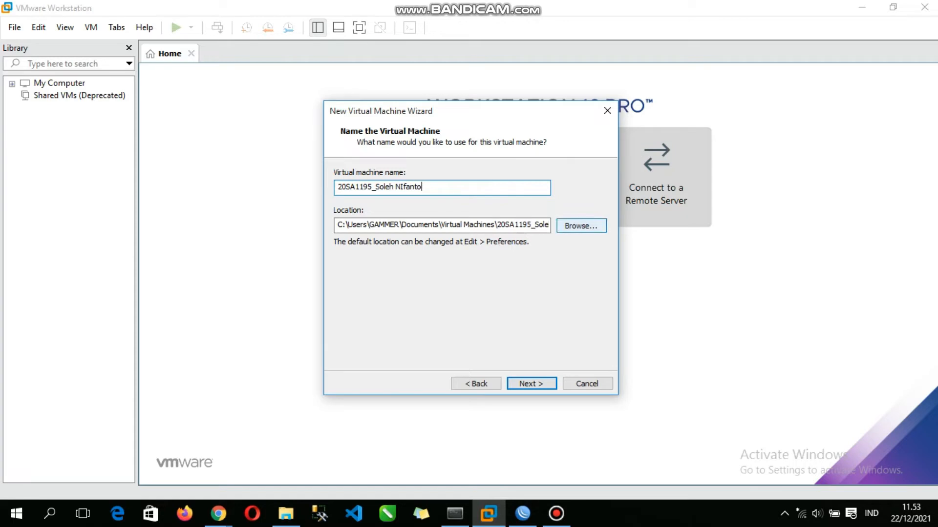
Step: Set the virtual machine's location to the folder on Local Disk (E:) named with the student number and nickname
{"action": "left_click", "coordinate": [581, 225]}
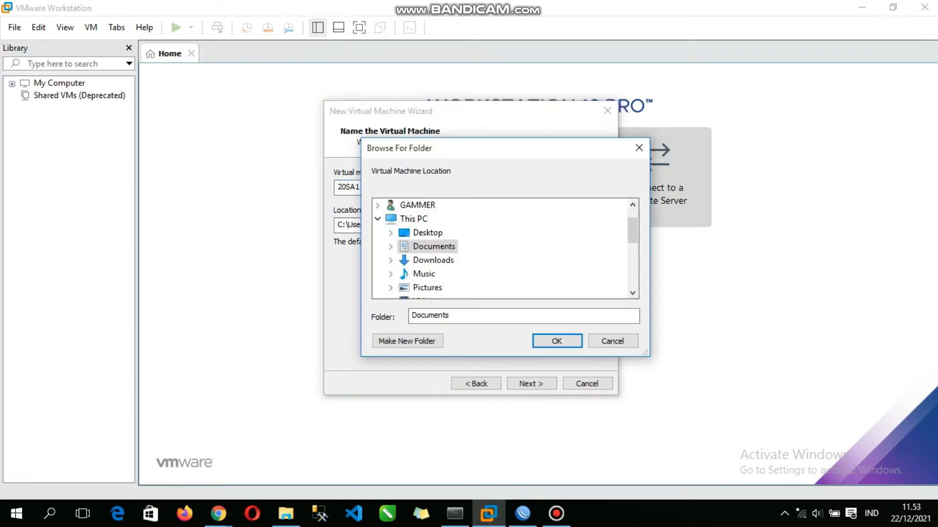
{"action": "scroll", "coordinate": [449, 274], "scroll_direction": "down", "scroll_amount": 2}
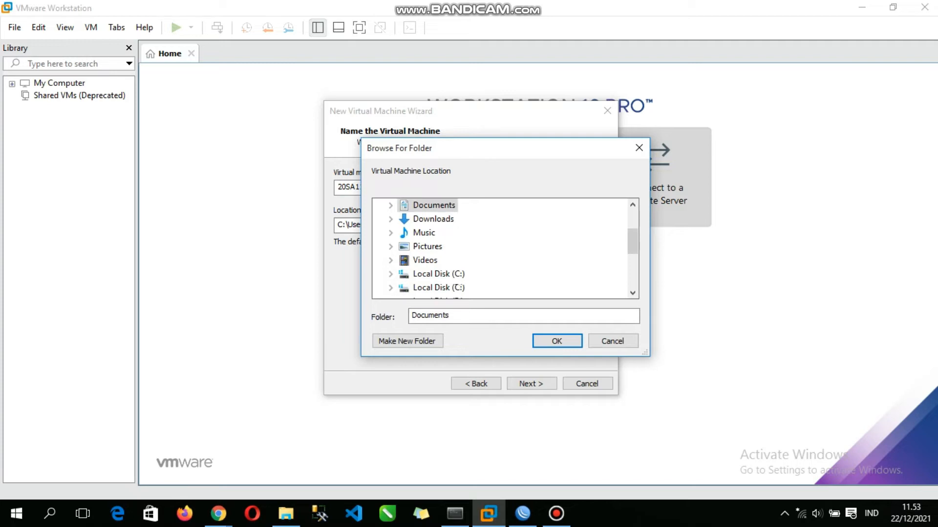
{"action": "scroll", "coordinate": [438, 261], "scroll_direction": "down", "scroll_amount": 2}
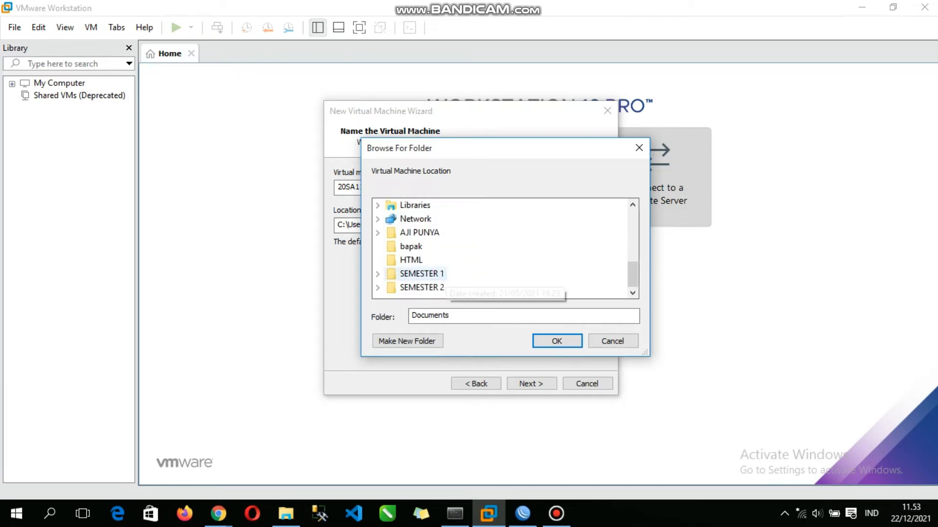
{"action": "scroll", "coordinate": [501, 248], "scroll_direction": "up", "scroll_amount": 3}
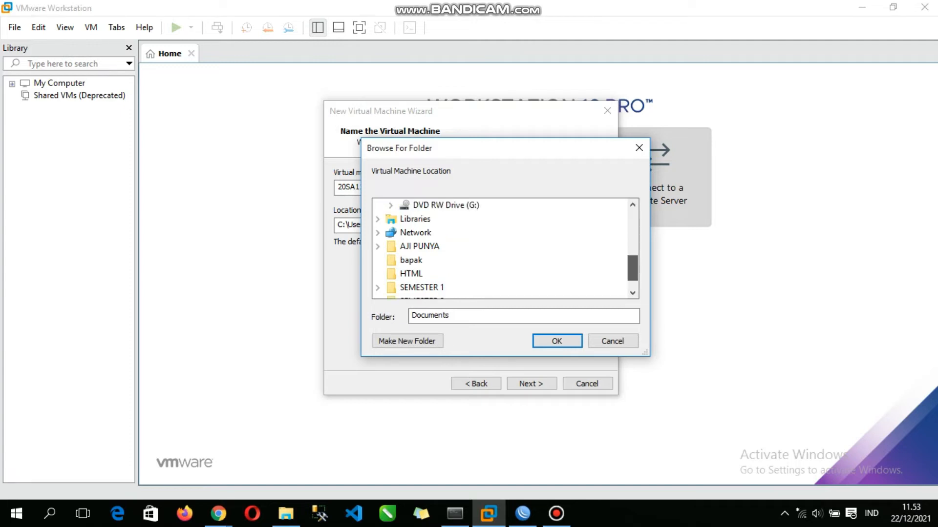
{"action": "scroll", "coordinate": [456, 264], "scroll_direction": "down", "scroll_amount": 1}
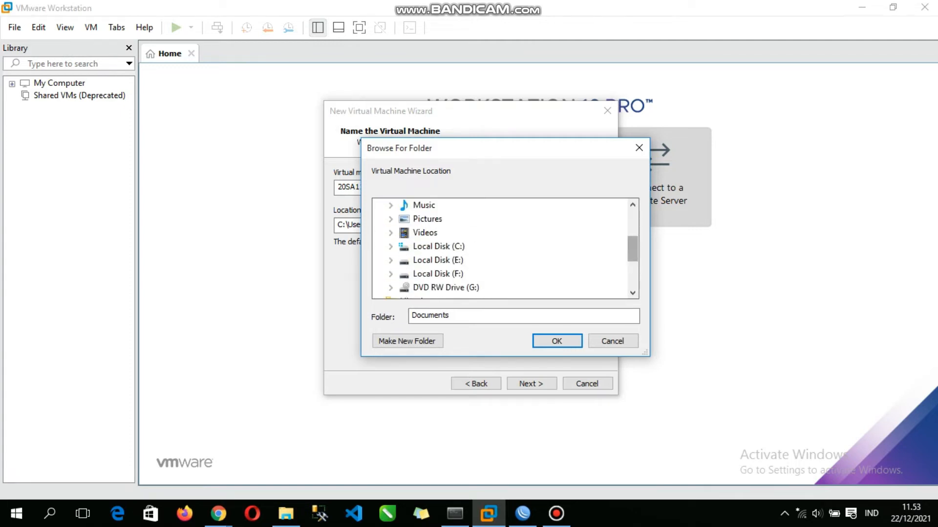
{"action": "double_click", "coordinate": [438, 260]}
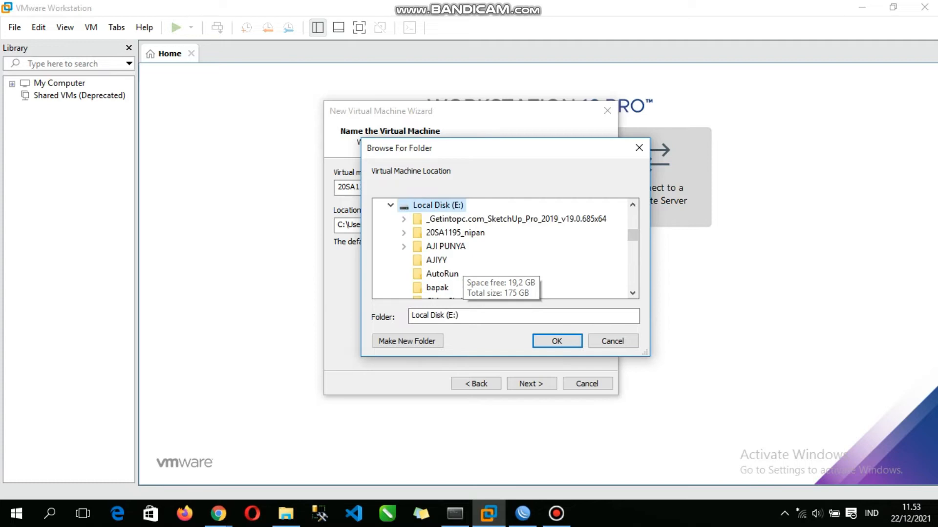
{"action": "left_click", "coordinate": [455, 233]}
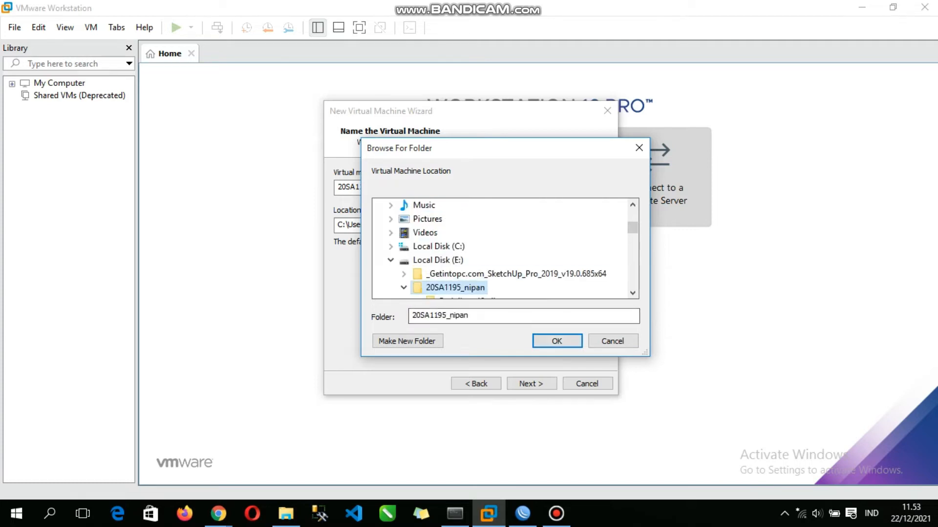
{"action": "scroll", "coordinate": [476, 276], "scroll_direction": "down", "scroll_amount": 1}
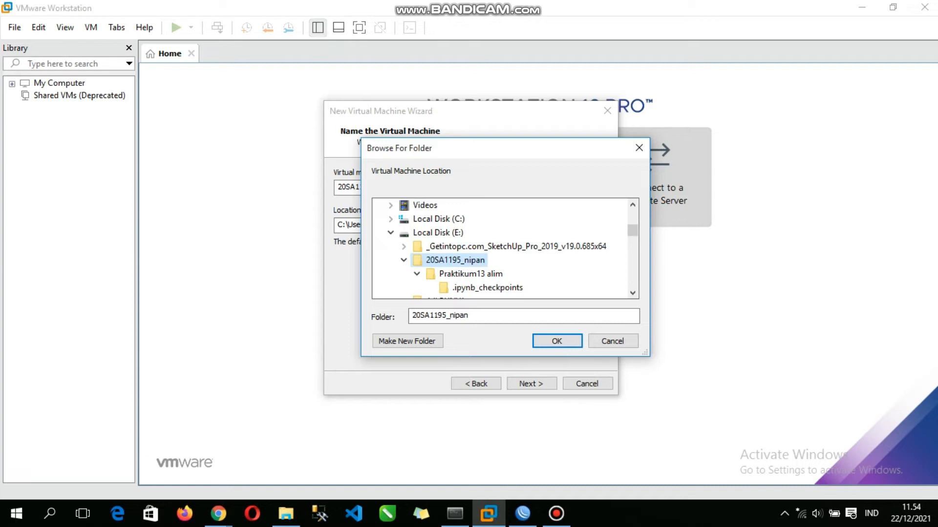
{"action": "key", "text": "Return"}
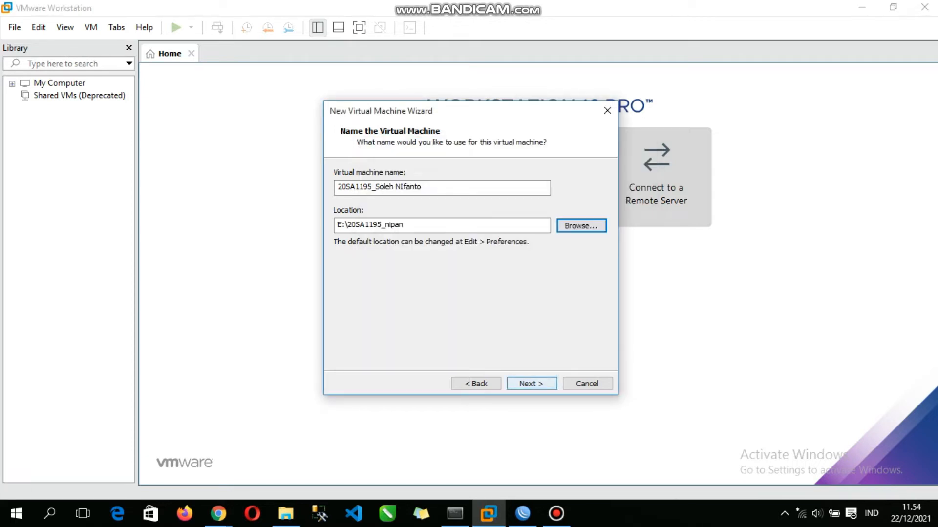
{"action": "left_click", "coordinate": [531, 383]}
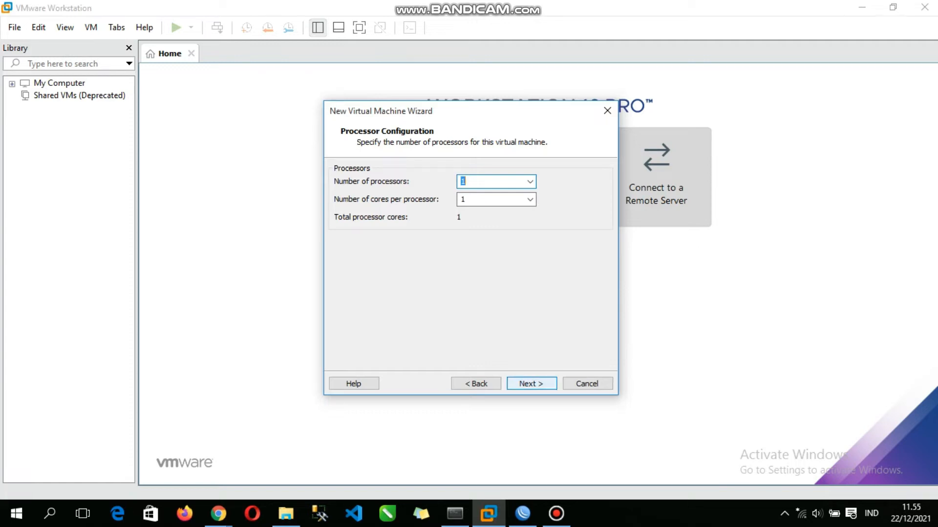
Step: Give the virtual machine one processor with one core, 256 MB of memory and a NAT network connection
{"action": "key", "text": "Return"}
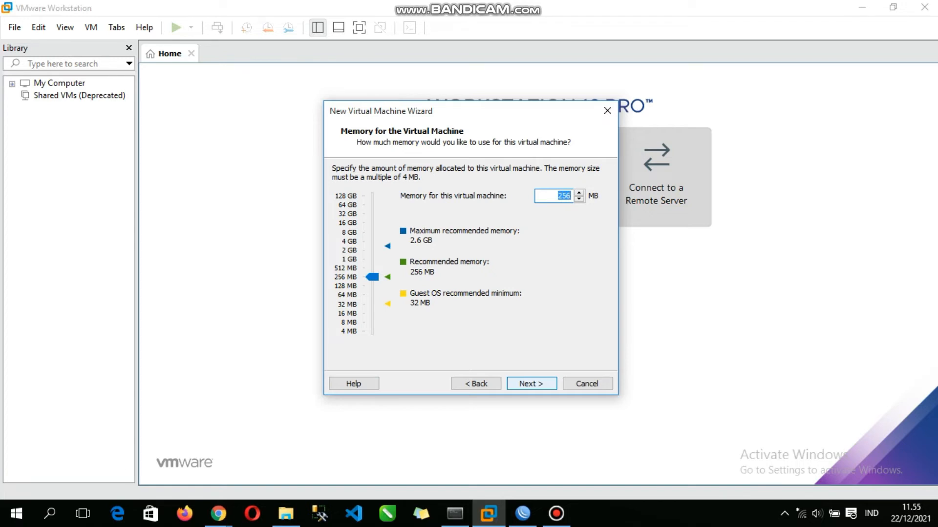
{"action": "key", "text": "Return"}
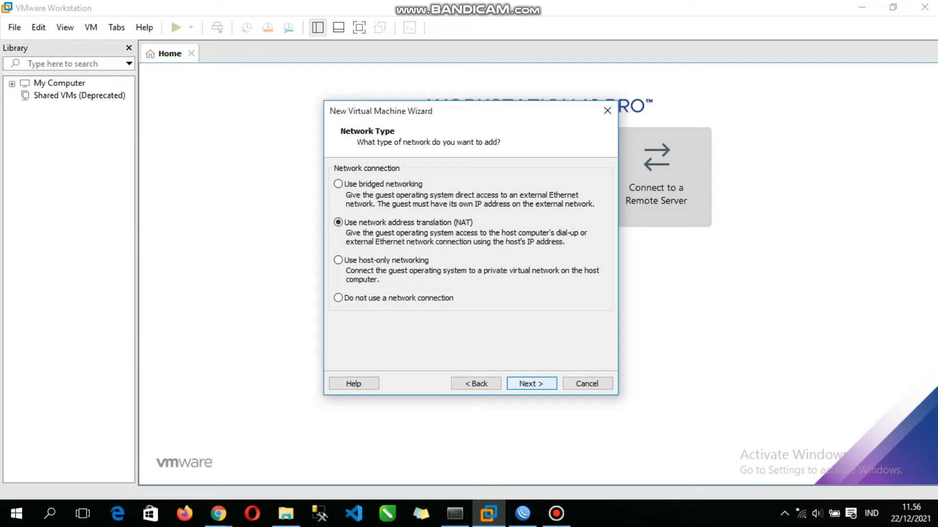
{"action": "key", "text": "Return"}
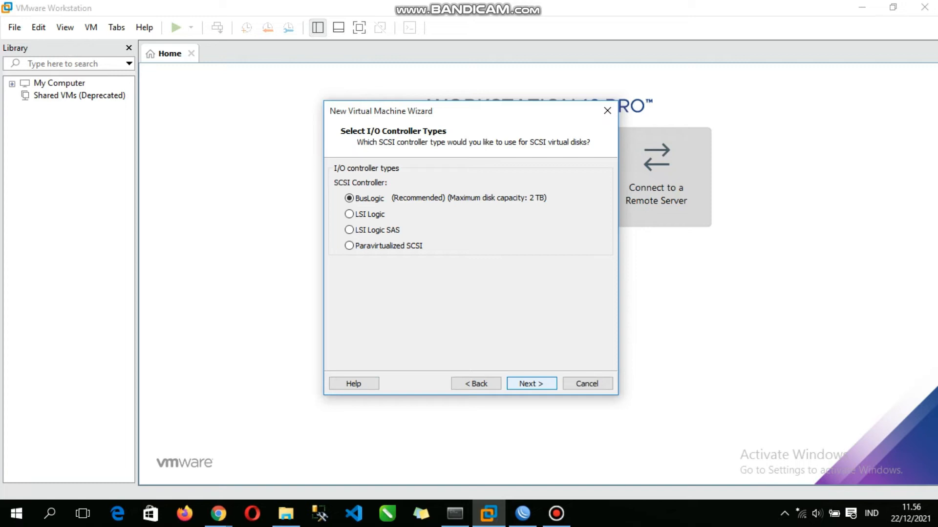
Step: Use the recommended BusLogic SCSI controller and the IDE virtual disk type
{"action": "key", "text": "Return"}
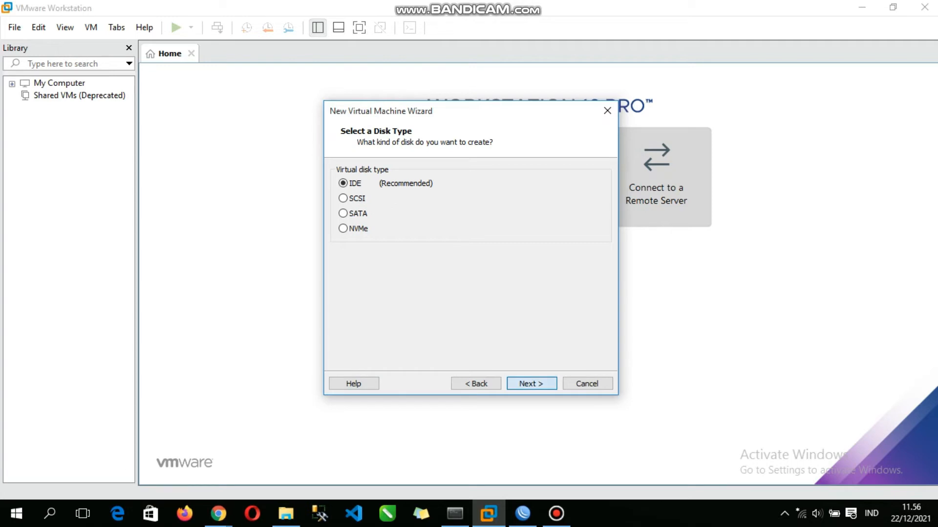
{"action": "key", "text": "Return"}
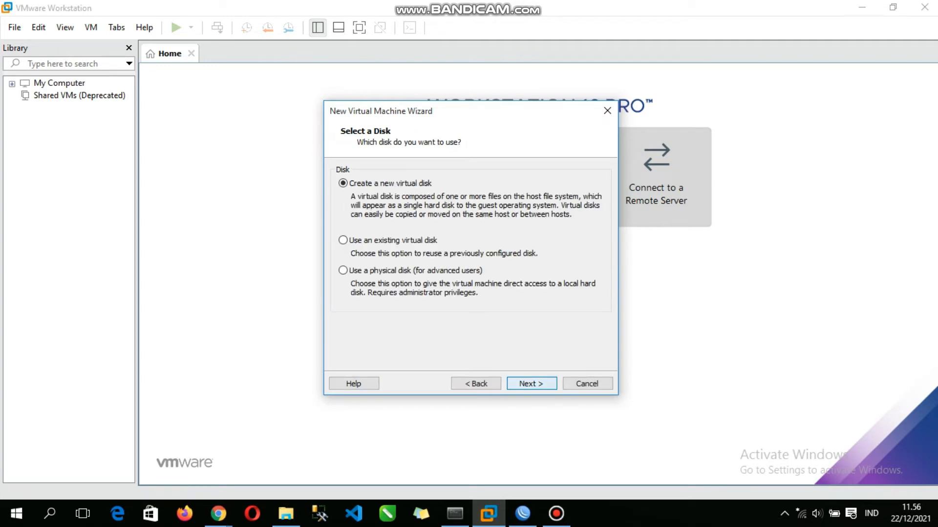
Step: Create a new 2 GB virtual disk split into multiple files, keeping the suggested disk file name
{"action": "key", "text": "Return"}
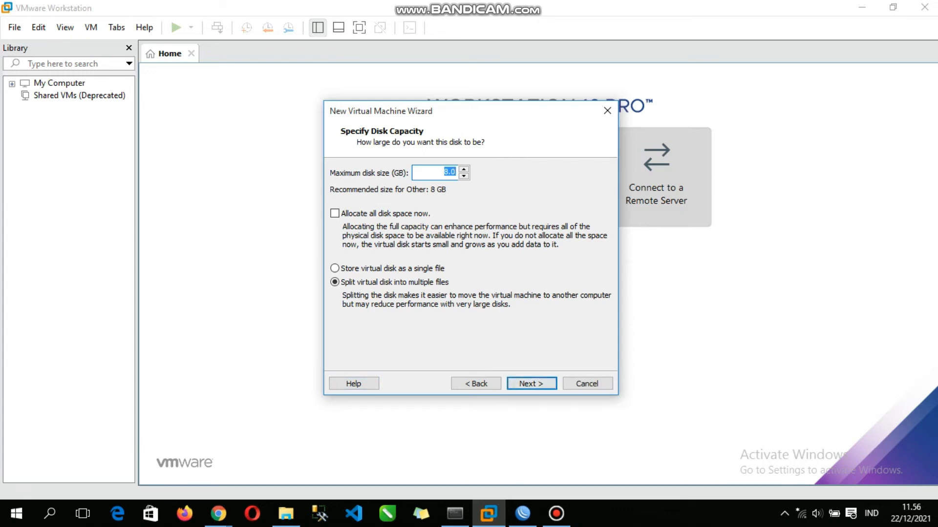
{"action": "left_click", "coordinate": [448, 172]}
{"action": "key", "text": "BackSpace"}
{"action": "type", "text": "2"}
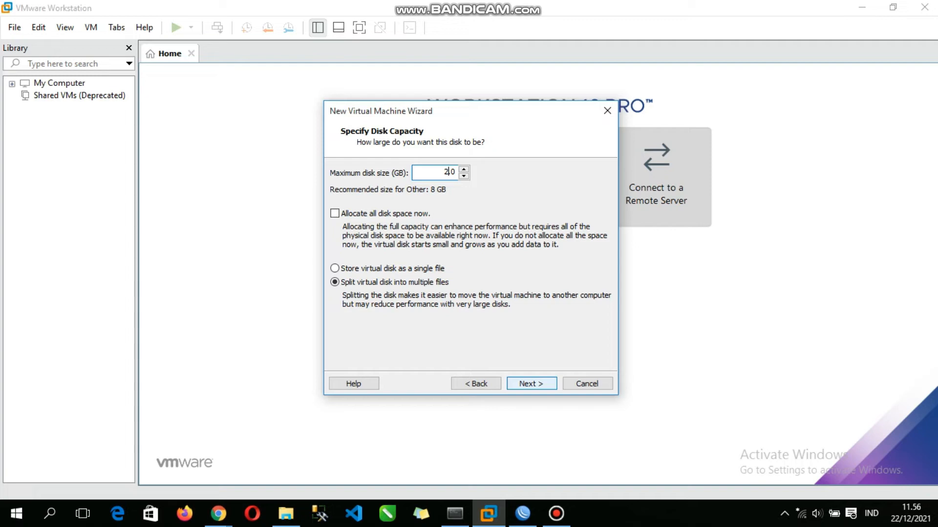
{"action": "key", "text": "Return"}
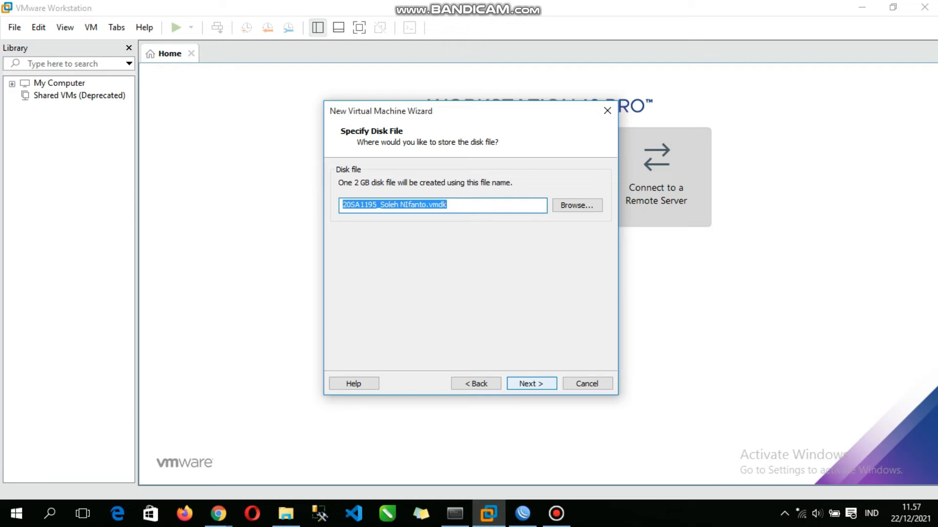
{"action": "key", "text": "Return"}
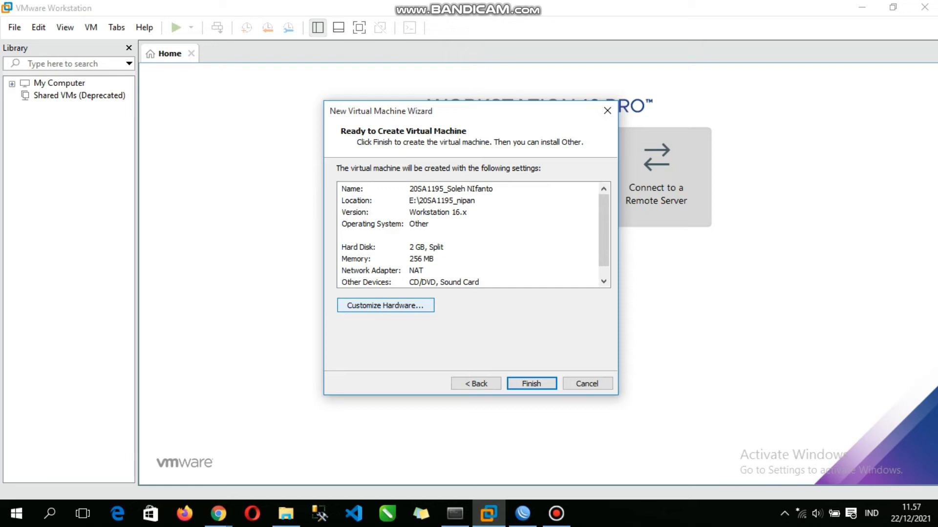
Step: Add a second network adapter to the virtual machine's hardware and connect it to the custom network VMnet2
{"action": "left_click", "coordinate": [385, 306]}
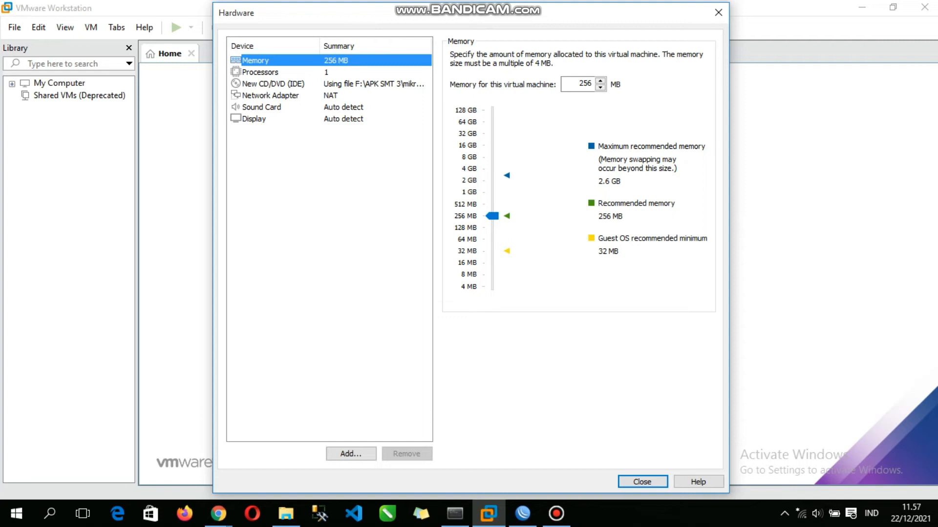
{"action": "left_click_drag", "start_coordinate": [390, 13], "coordinate": [573, 24]}
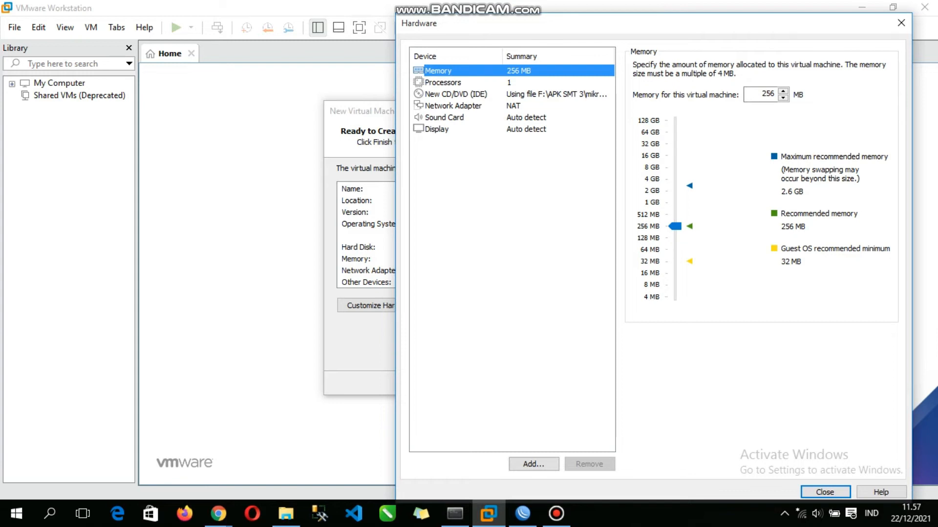
{"action": "left_click", "coordinate": [453, 106]}
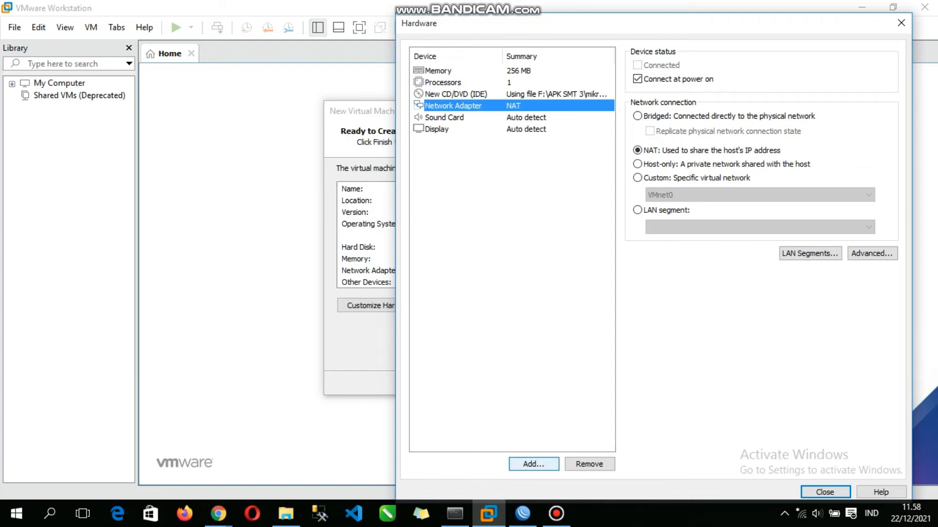
{"action": "left_click", "coordinate": [533, 463]}
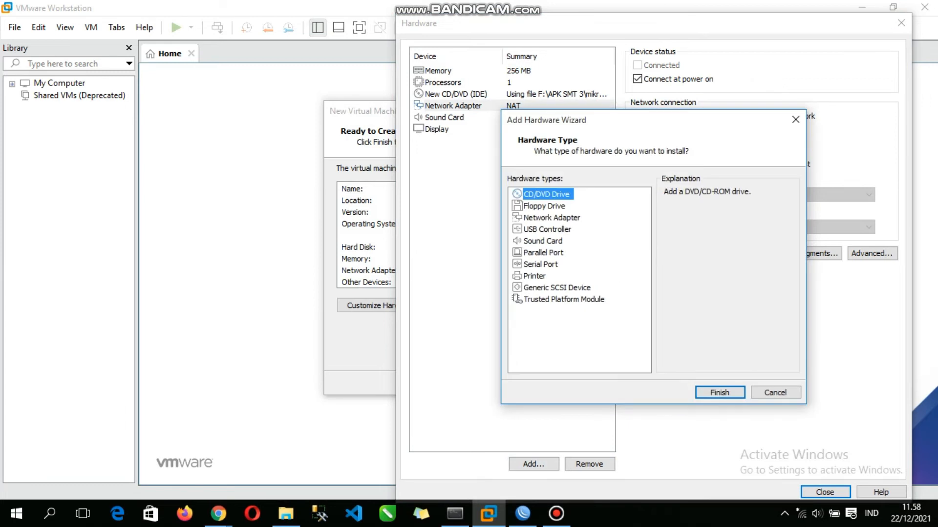
{"action": "left_click", "coordinate": [552, 217]}
{"action": "key", "text": "Return"}
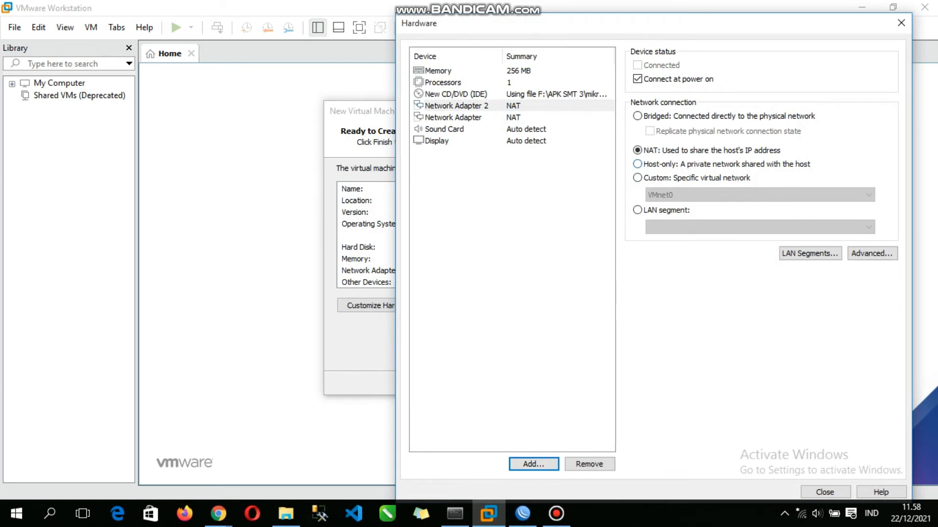
{"action": "left_click", "coordinate": [637, 177]}
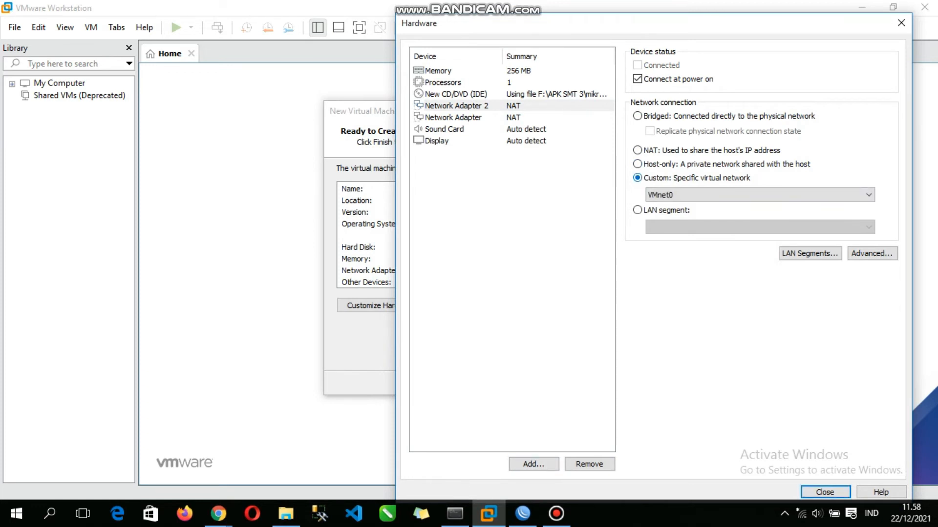
{"action": "left_click", "coordinate": [757, 194]}
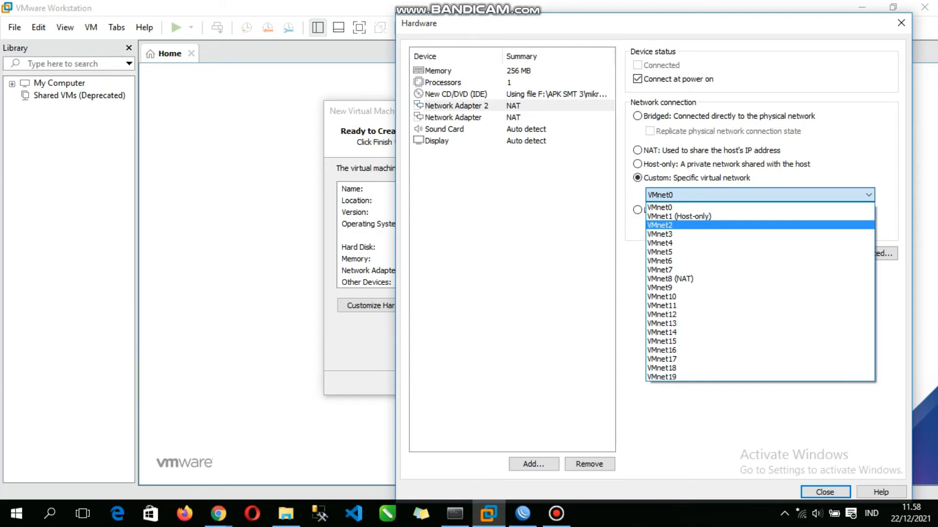
{"action": "left_click", "coordinate": [659, 225]}
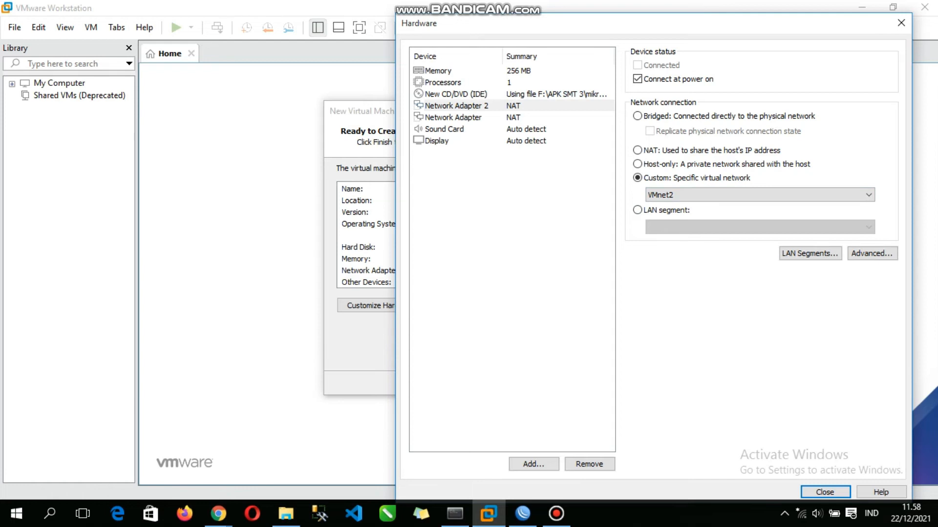
Step: Connect the first network adapter to the custom network VMnet1 (Host-only) and finish creating the virtual machine
{"action": "left_click", "coordinate": [453, 118]}
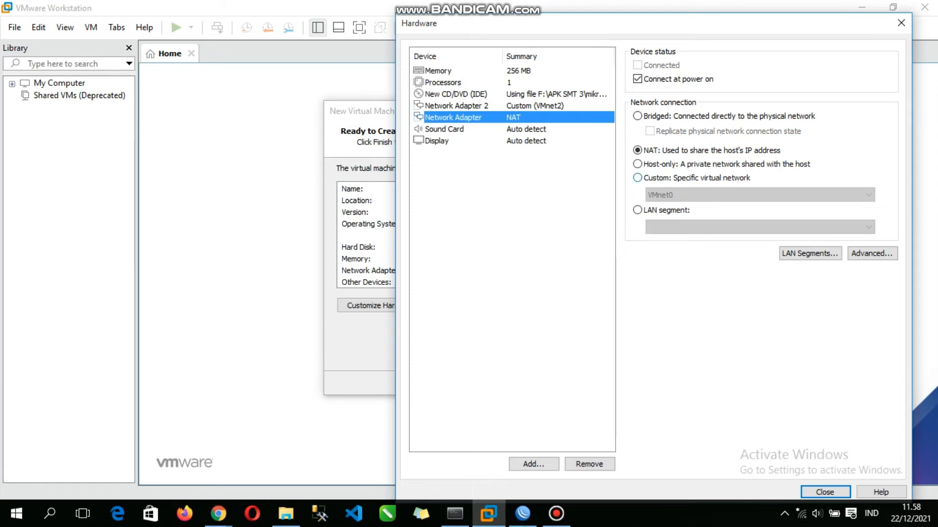
{"action": "left_click", "coordinate": [637, 177]}
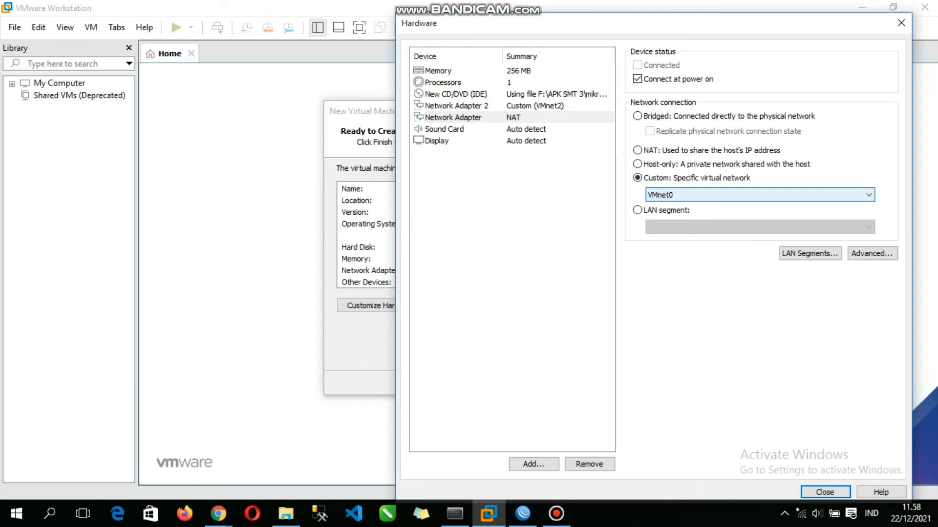
{"action": "left_click", "coordinate": [760, 195]}
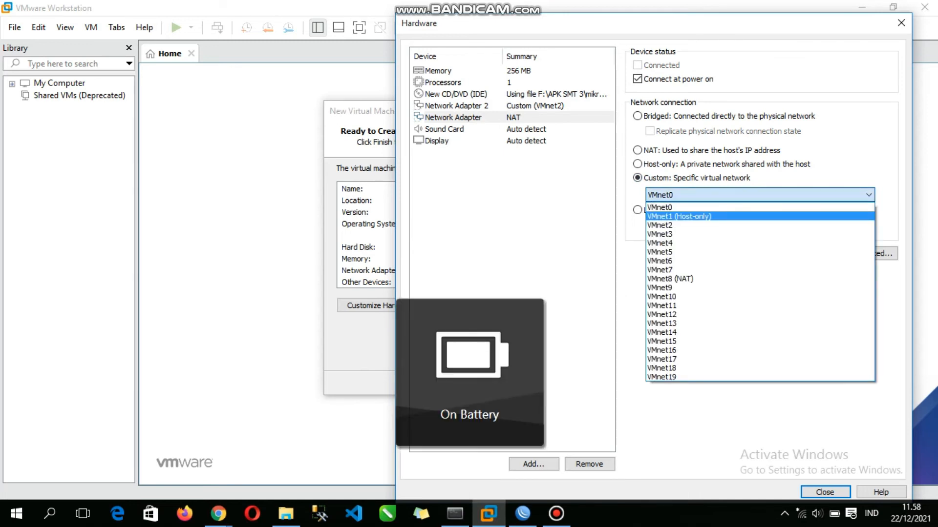
{"action": "left_click", "coordinate": [678, 217]}
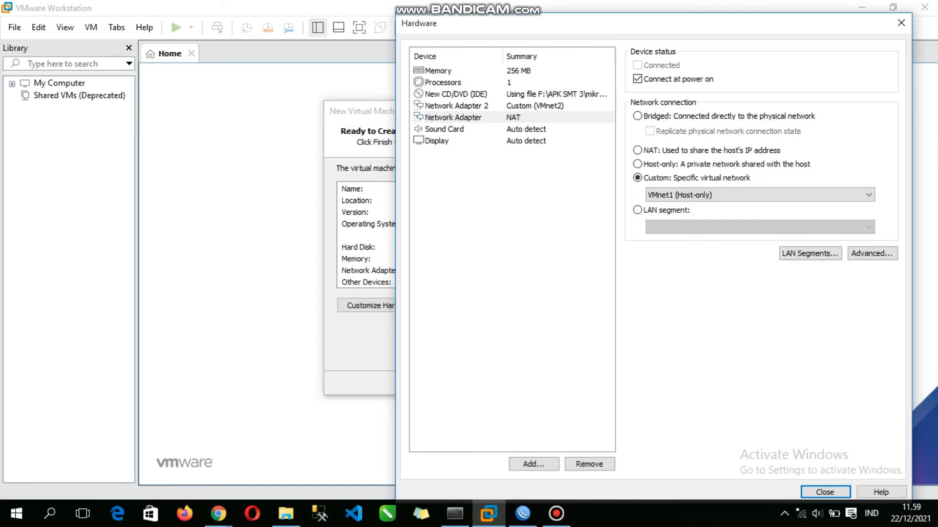
{"action": "left_click", "coordinate": [825, 492]}
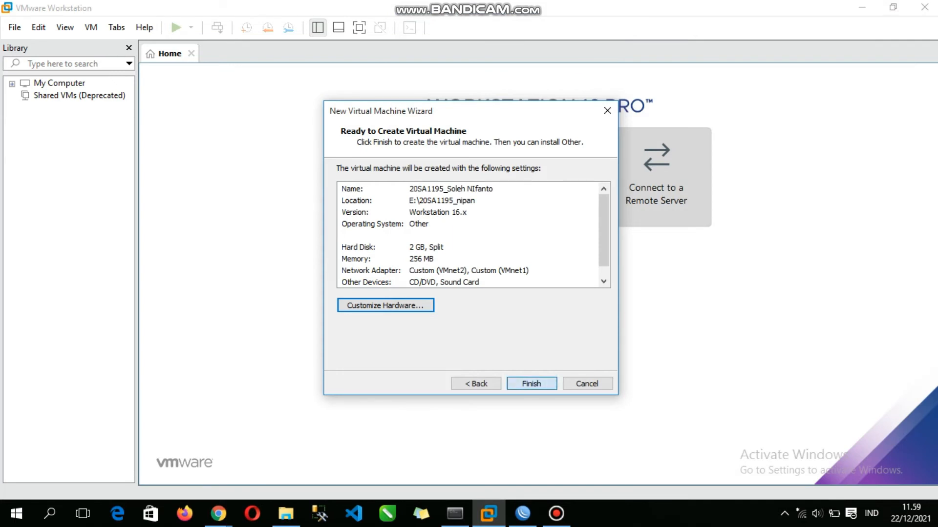
{"action": "left_click", "coordinate": [531, 383]}
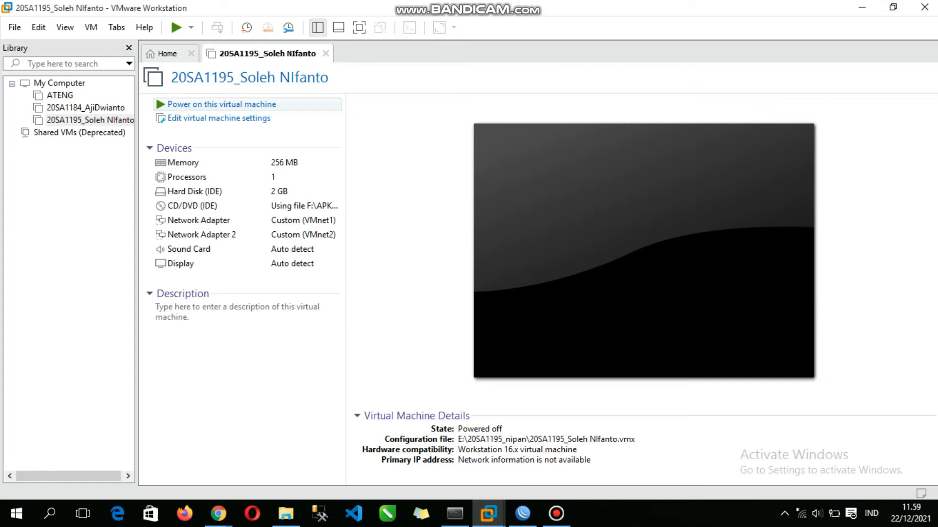
Step: Power on the new virtual machine and select all packages in the MikroTik installer
{"action": "left_click", "coordinate": [222, 104]}
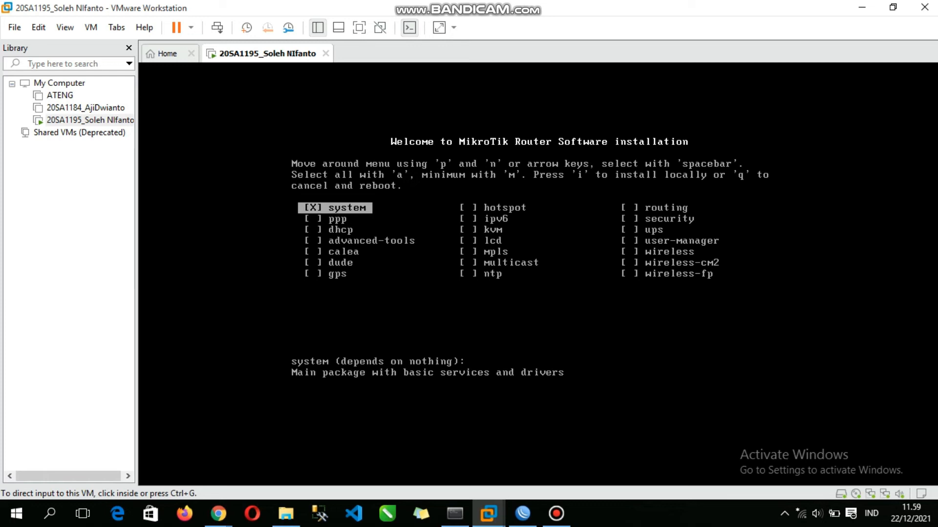
{"action": "key", "text": "ctrl+g"}
{"action": "key", "text": "a"}
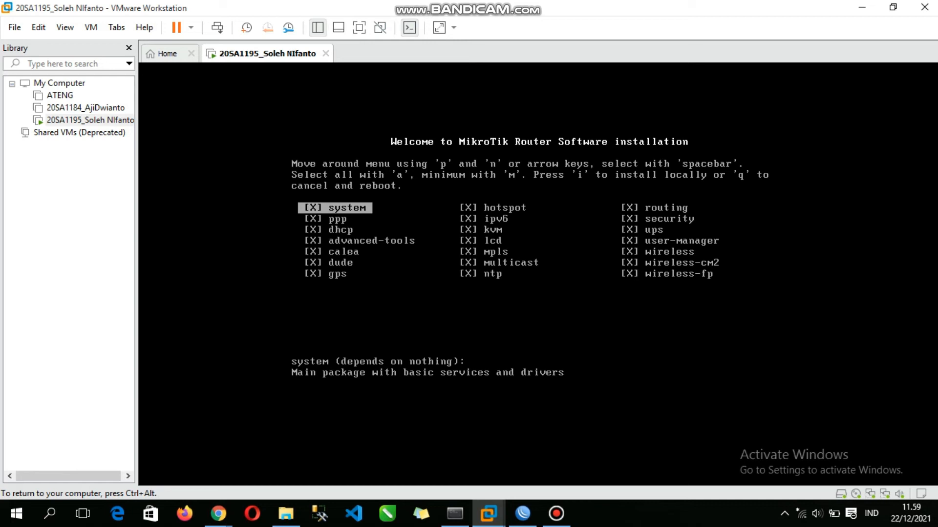
Step: Install the selected packages, keeping the old configuration and accepting the disk erasure, and reboot the router
{"action": "key", "text": "i"}
{"action": "type", "text": "y/n]:"}
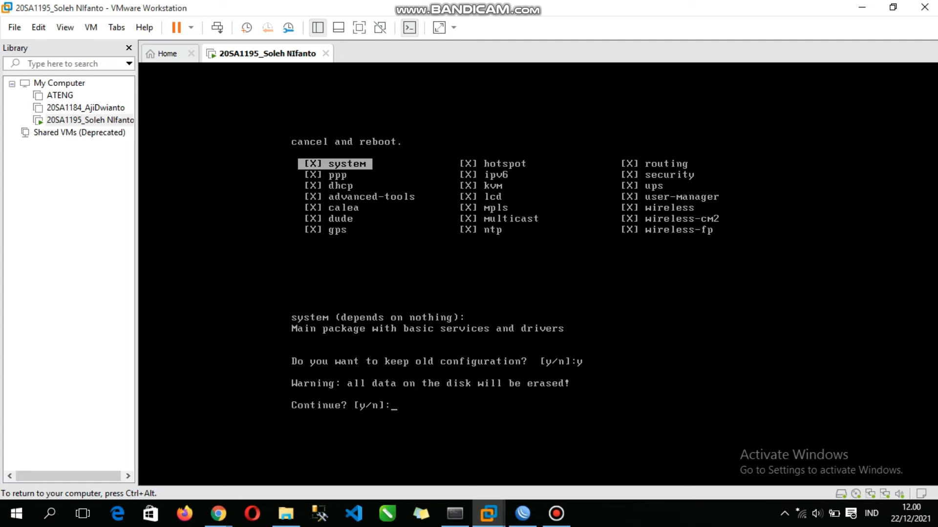
{"action": "type", "text": "y"}
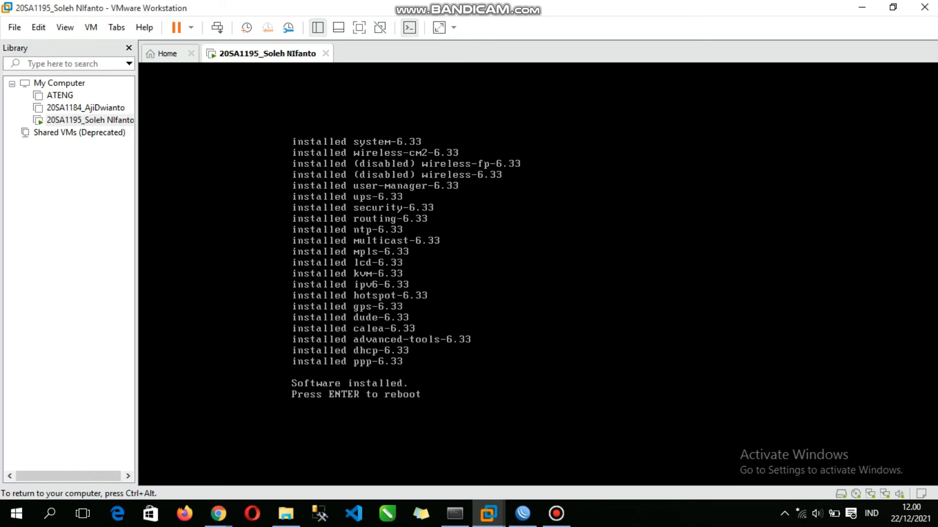
{"action": "key", "text": "Return"}
{"action": "key", "text": "ctrl+alt"}
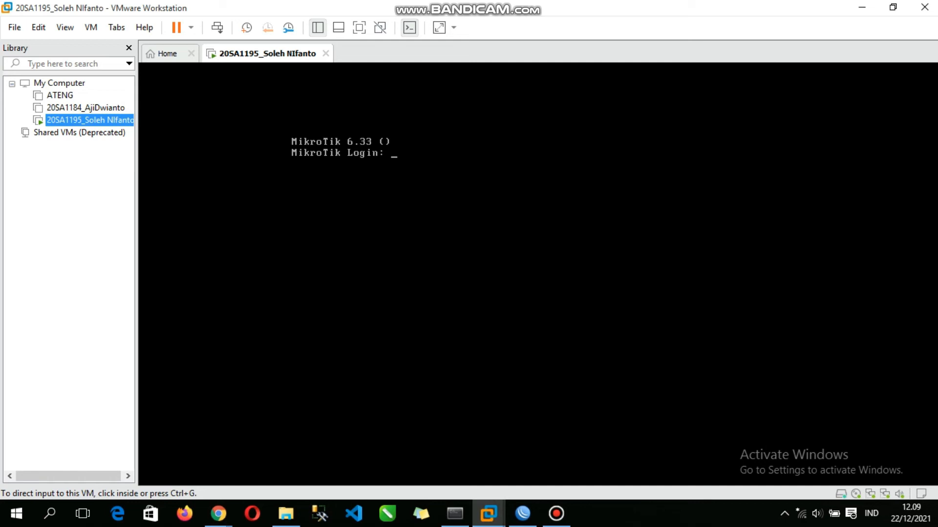
Step: Log in to the MikroTik console as admin with a blank password and continue past the software key notice
{"action": "key", "text": "a"}
{"action": "key", "text": "ctrl+g"}
{"action": "key", "text": "a"}
{"action": "key", "text": "ctrl+g"}
{"action": "type", "text": "ad"}
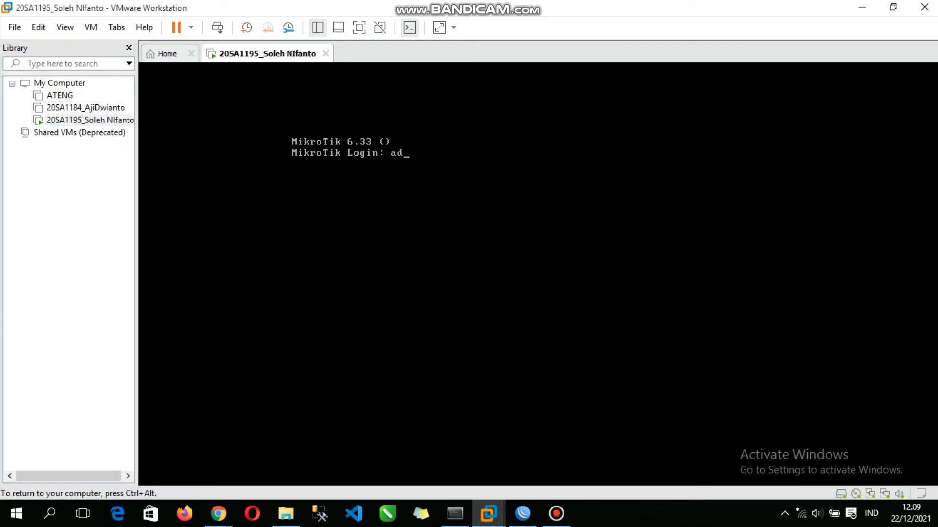
{"action": "type", "text": "min"}
{"action": "key", "text": "Return"}
{"action": "key", "text": "Return"}
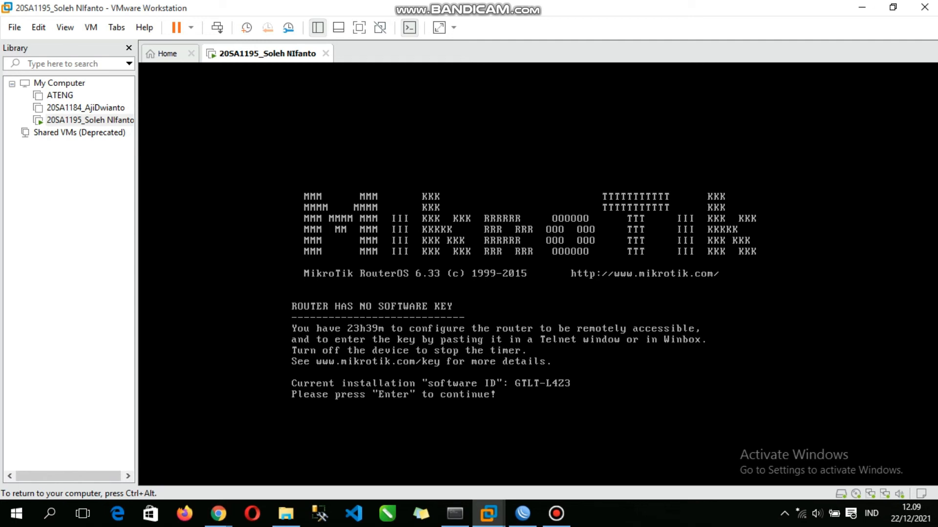
{"action": "key", "text": "Return"}
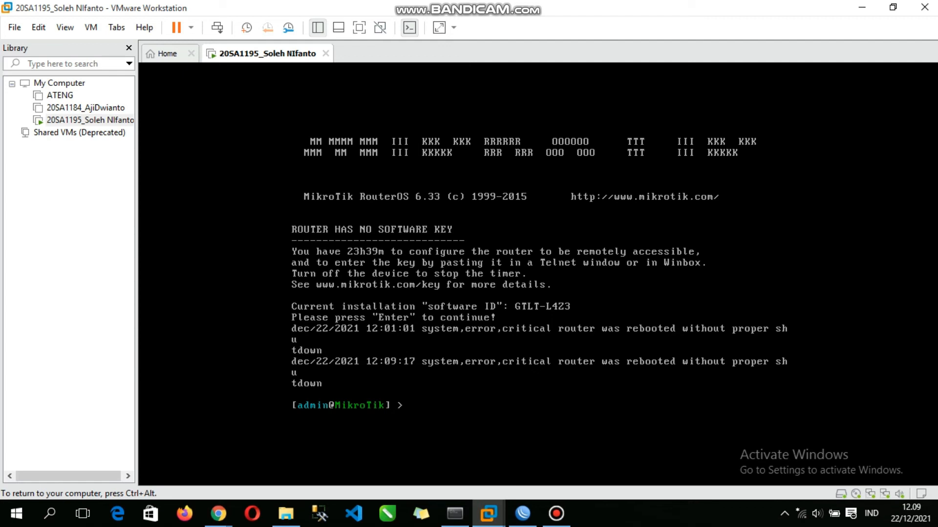
Step: Look up the MAC address of the virtual machine's first network adapter in its advanced settings
{"action": "right_click", "coordinate": [105, 118]}
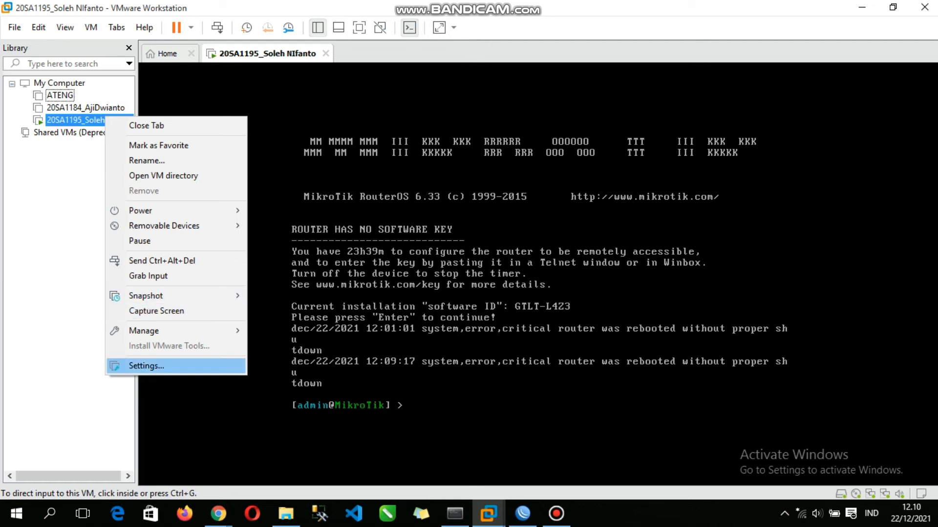
{"action": "left_click", "coordinate": [146, 366]}
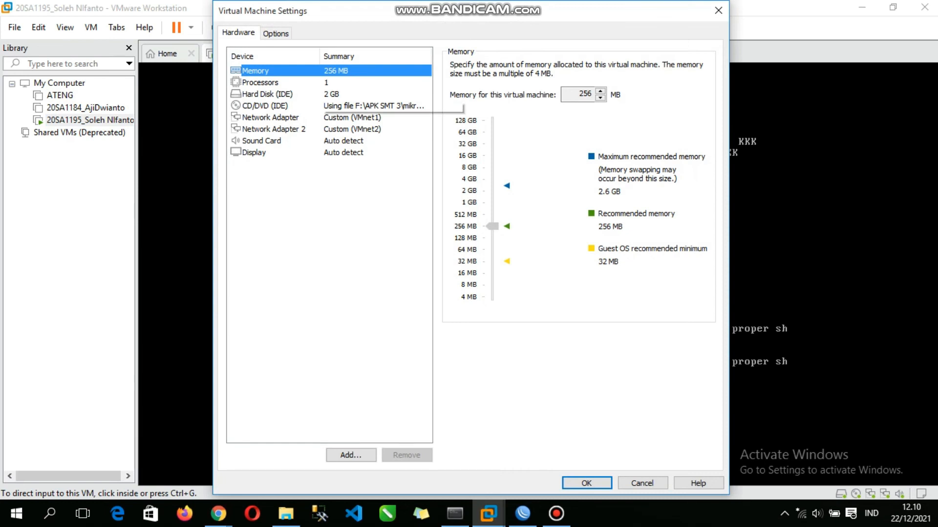
{"action": "left_click", "coordinate": [270, 117]}
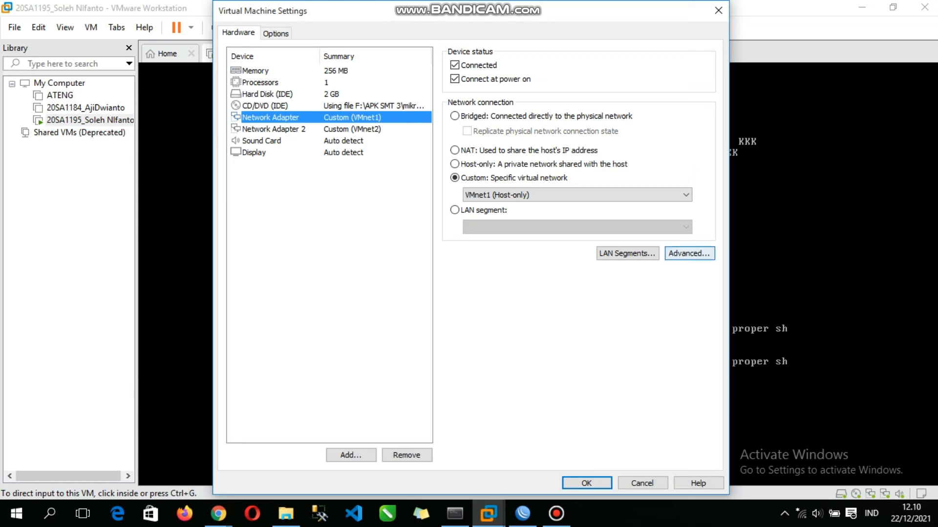
{"action": "left_click", "coordinate": [689, 253]}
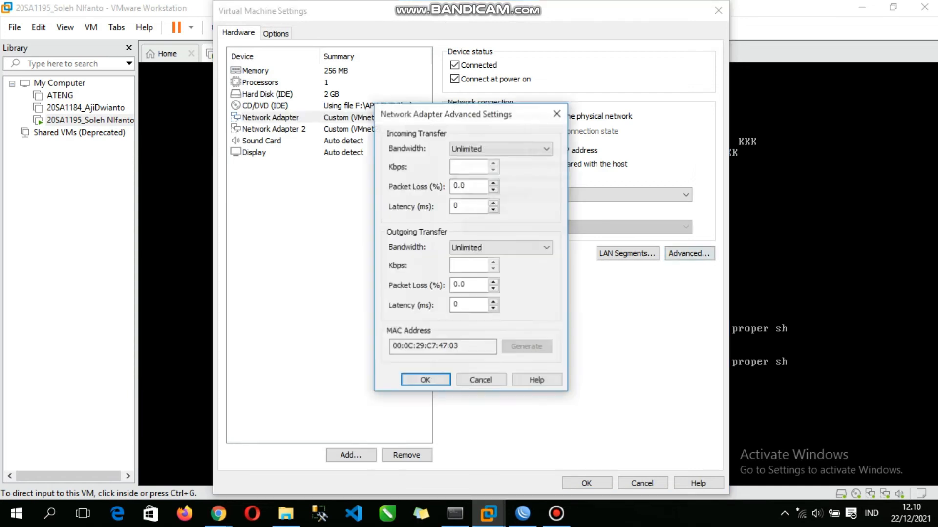
{"action": "left_click_drag", "start_coordinate": [461, 346], "coordinate": [392, 346]}
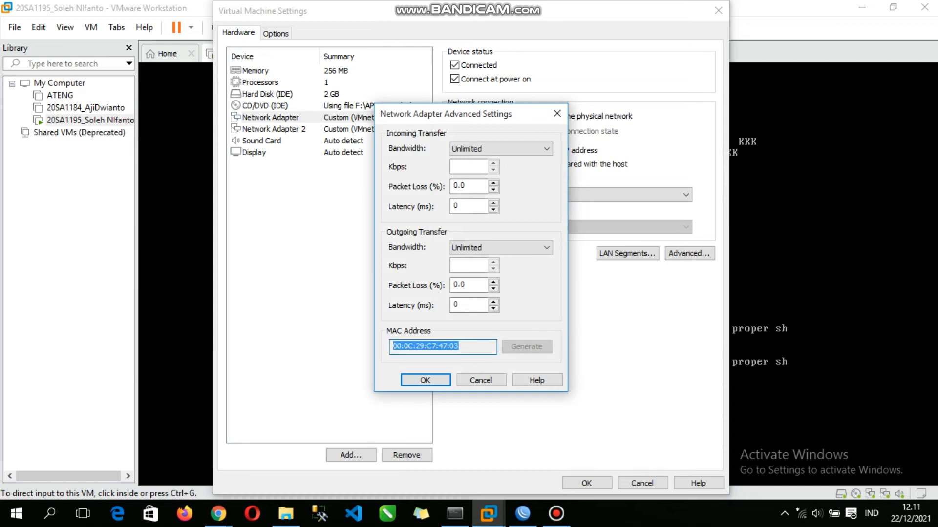
{"action": "mouse_move", "coordinate": [522, 514]}
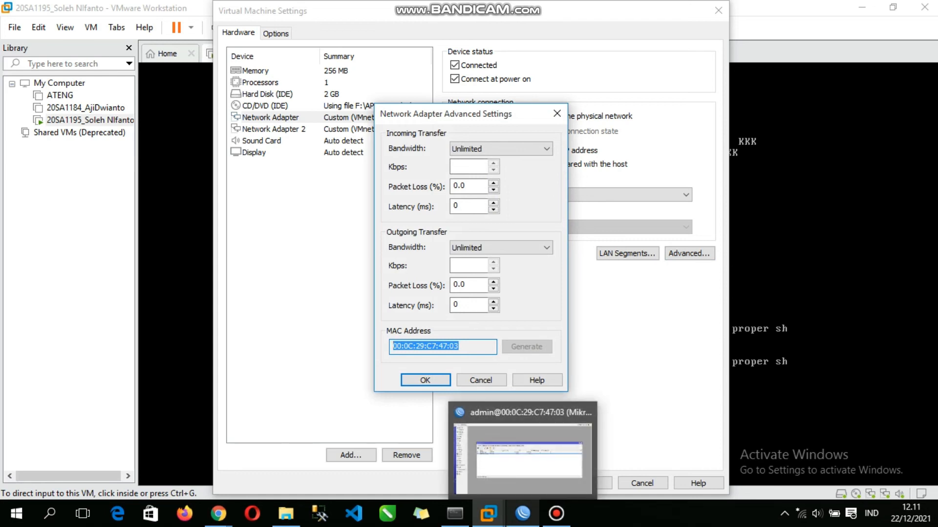
{"action": "left_click", "coordinate": [556, 115]}
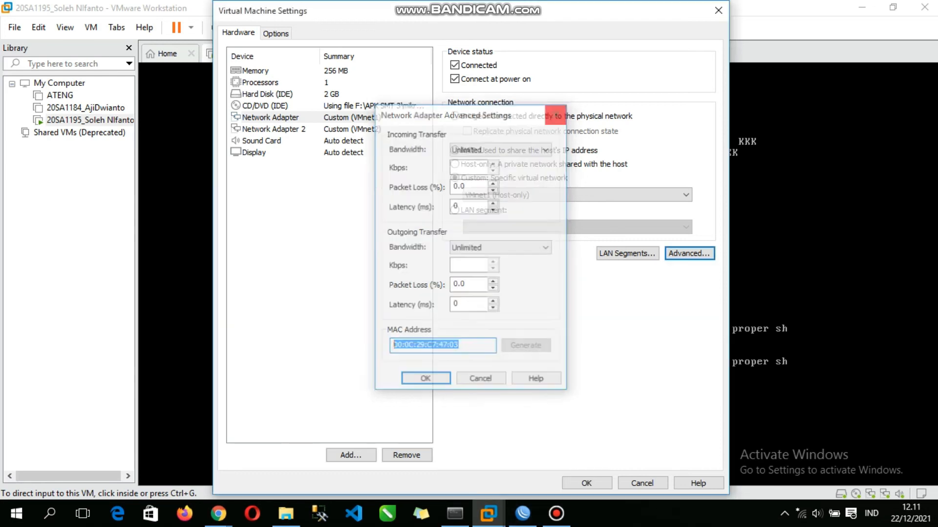
{"action": "left_click", "coordinate": [717, 10]}
Step: Switch to WinBox, connect to 00:0C:29:C7:47:03 as admin with a blank password, and dismiss the RouterOS welcome notice
{"action": "left_click", "coordinate": [522, 514]}
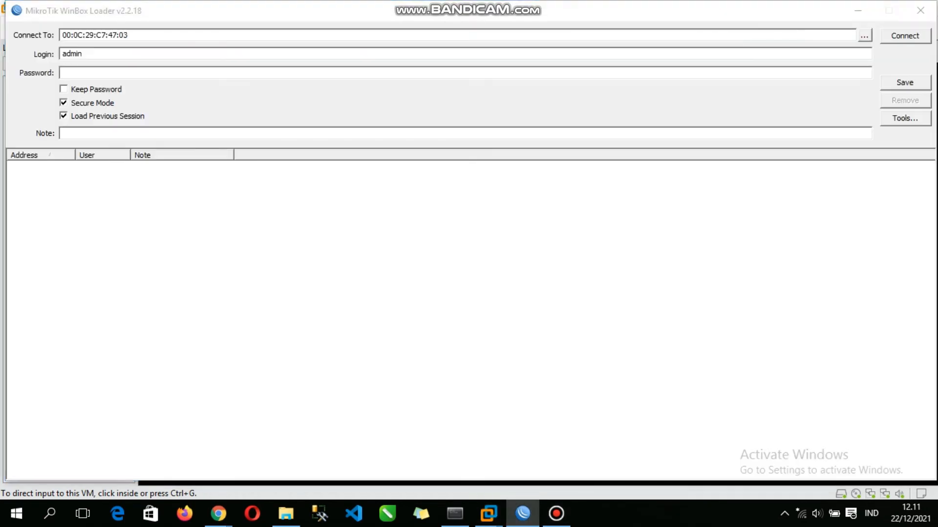
{"action": "left_click", "coordinate": [129, 35]}
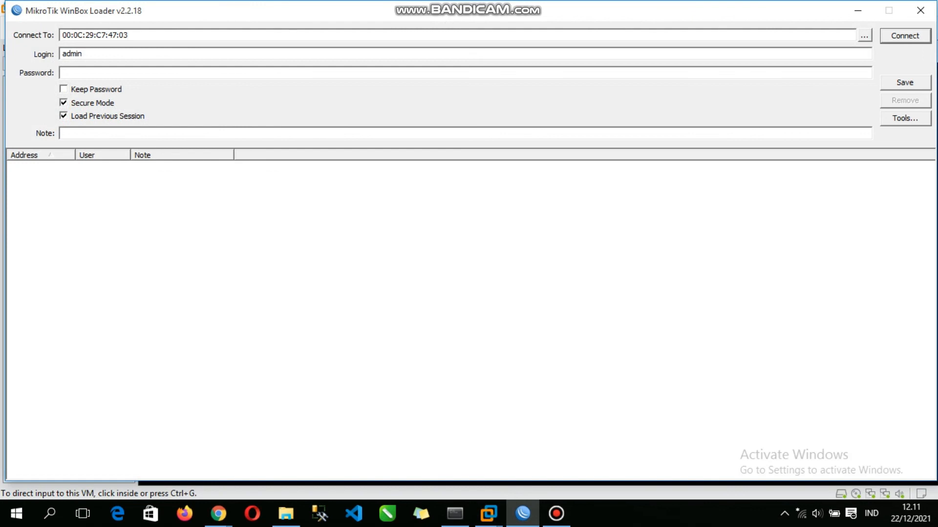
{"action": "key", "text": "Return"}
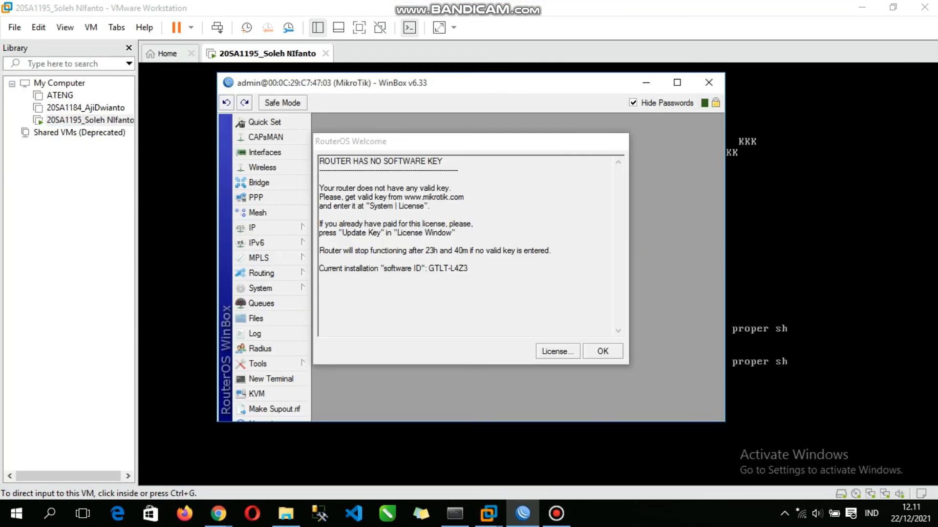
{"action": "left_click", "coordinate": [677, 82]}
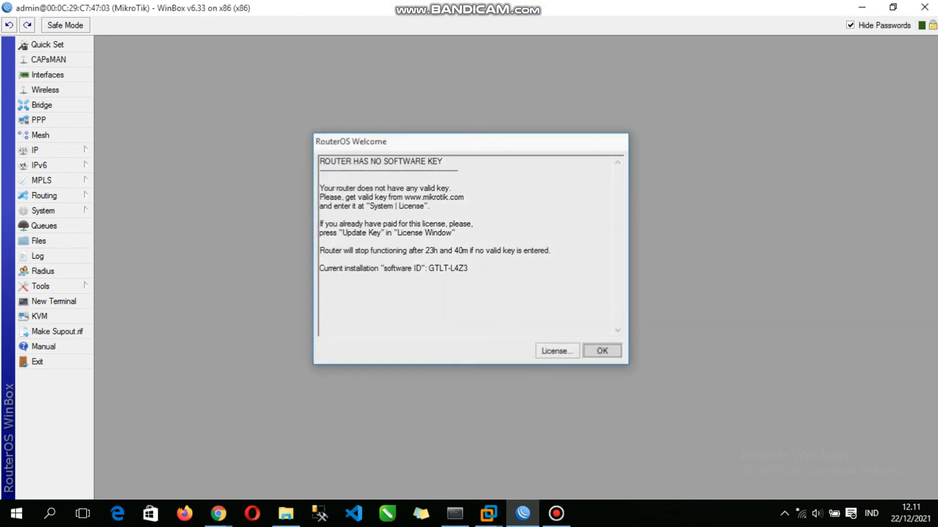
{"action": "key", "text": "Return"}
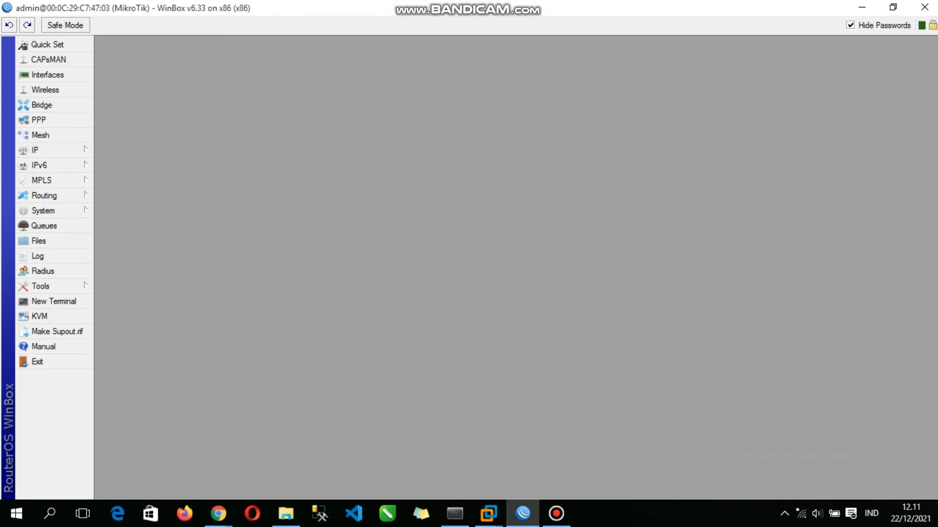
Step: Open the router's interface list and review the general settings of the ether1_isp interface, applying and accepting them
{"action": "left_click", "coordinate": [47, 75]}
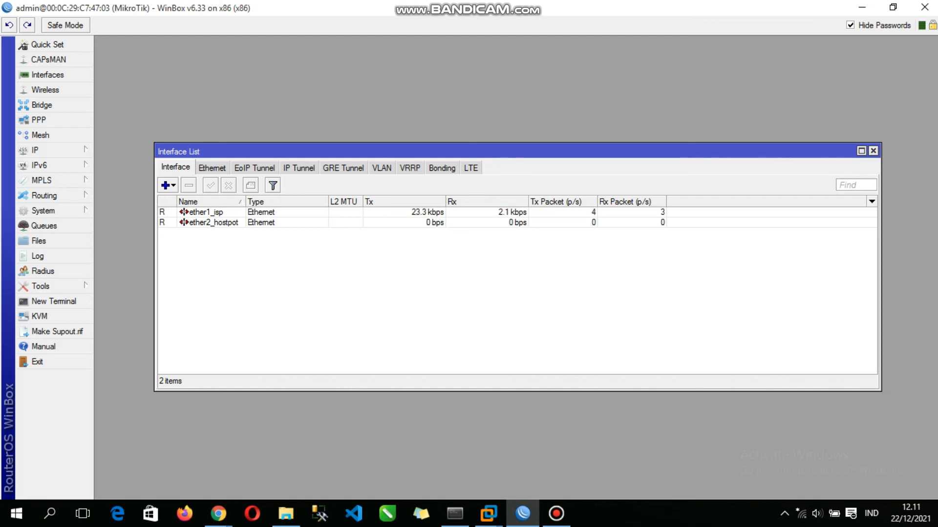
{"action": "left_click", "coordinate": [206, 213]}
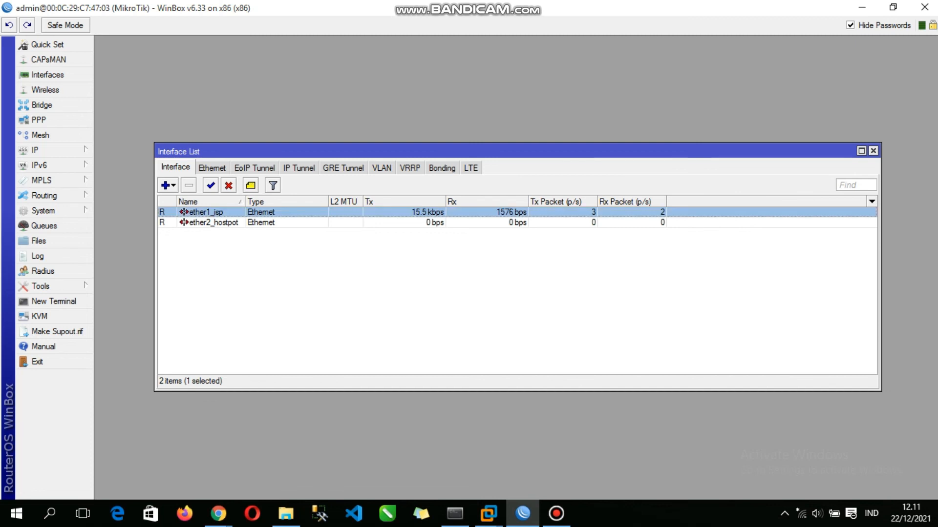
{"action": "right_click", "coordinate": [215, 212]}
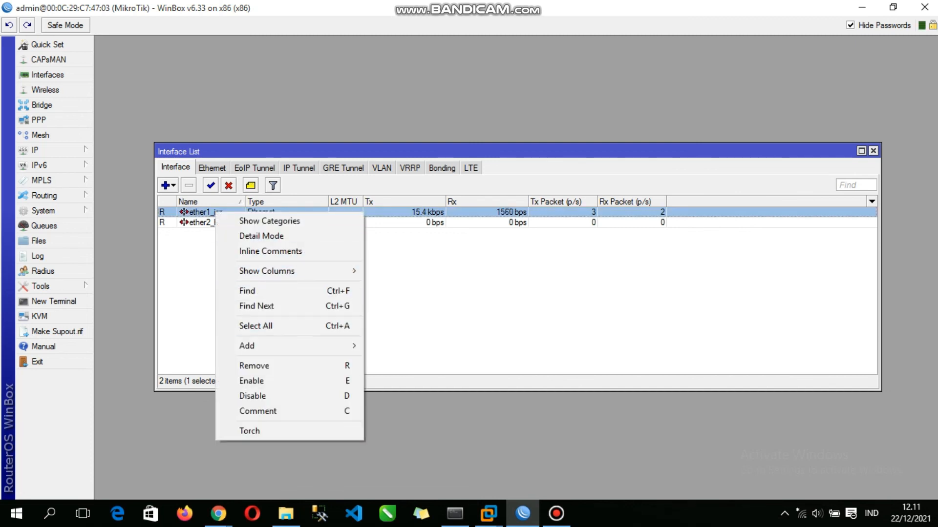
{"action": "key", "text": "Escape"}
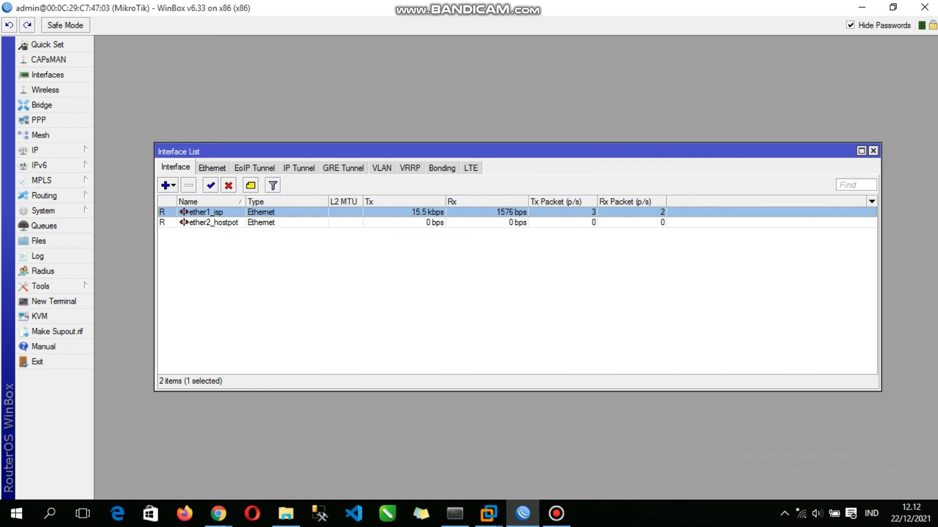
{"action": "double_click", "coordinate": [205, 212]}
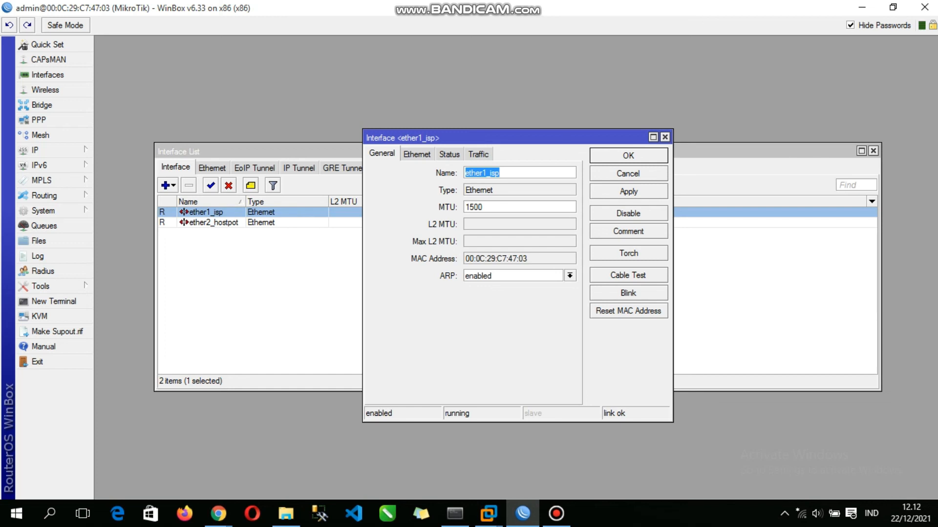
{"action": "left_click", "coordinate": [629, 192]}
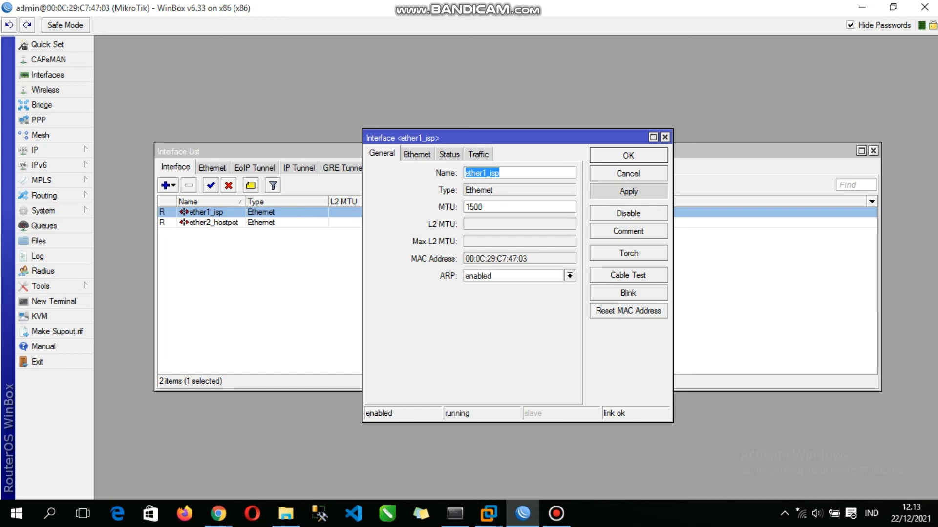
{"action": "left_click", "coordinate": [629, 191]}
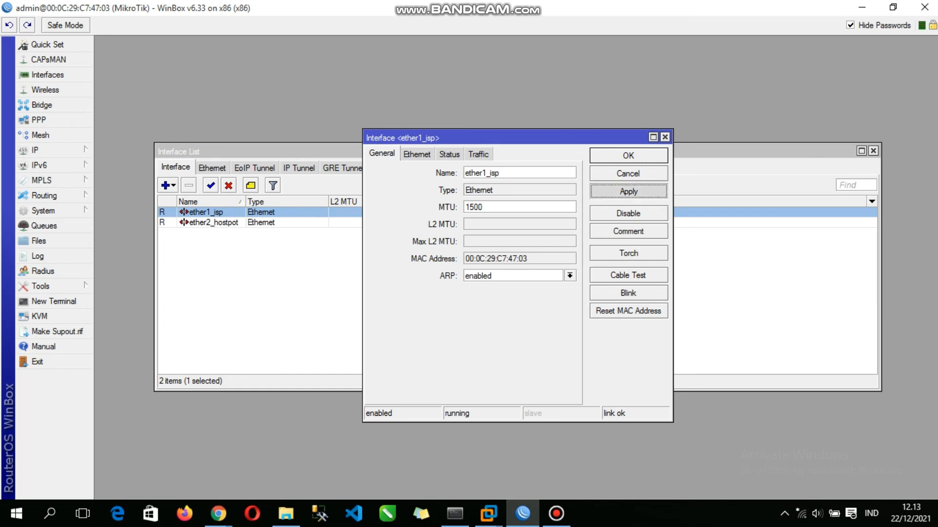
{"action": "left_click", "coordinate": [628, 155]}
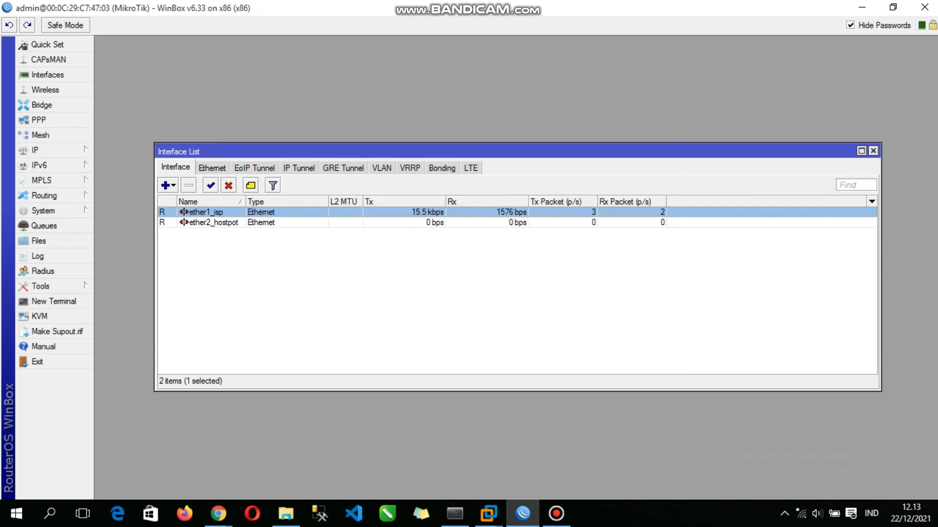
Step: Review the general settings of the ether2_hostpot interface, applying and accepting them
{"action": "double_click", "coordinate": [214, 223]}
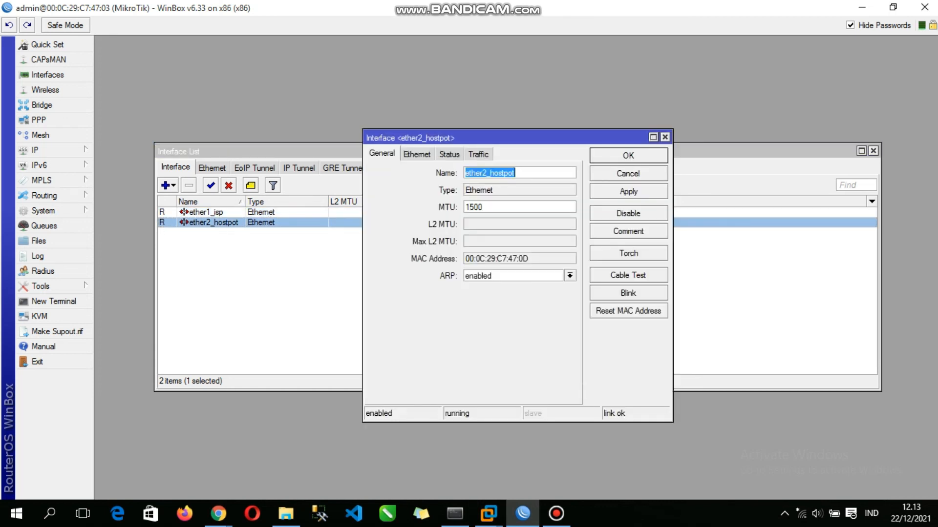
{"action": "left_click", "coordinate": [629, 191]}
{"action": "left_click", "coordinate": [629, 156]}
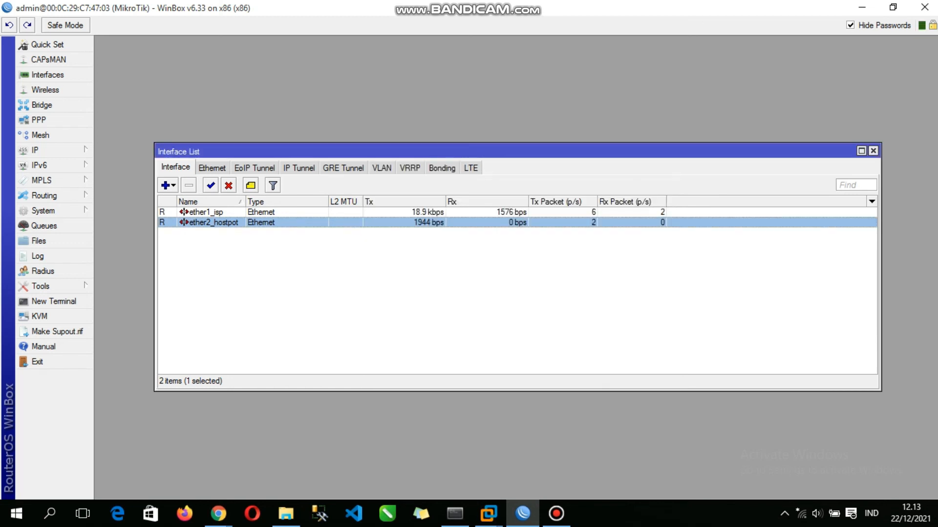
{"action": "mouse_move", "coordinate": [557, 514]}
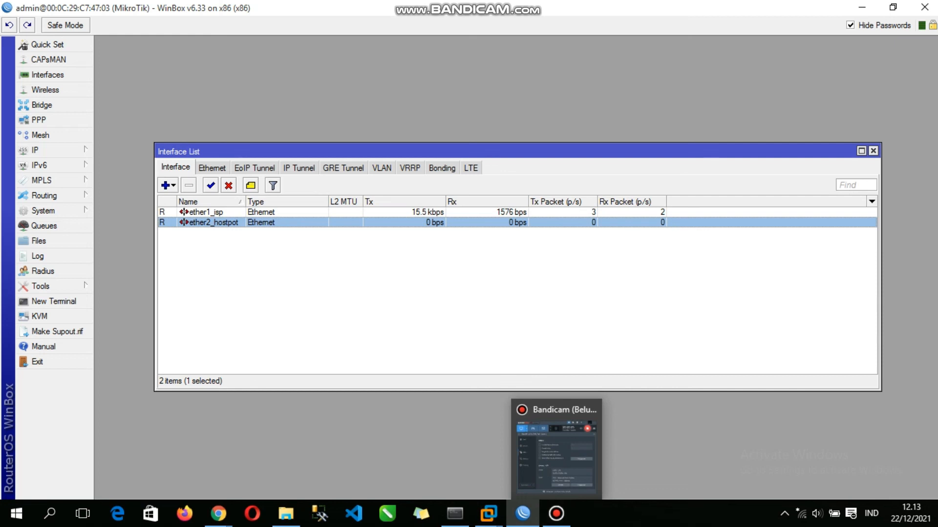